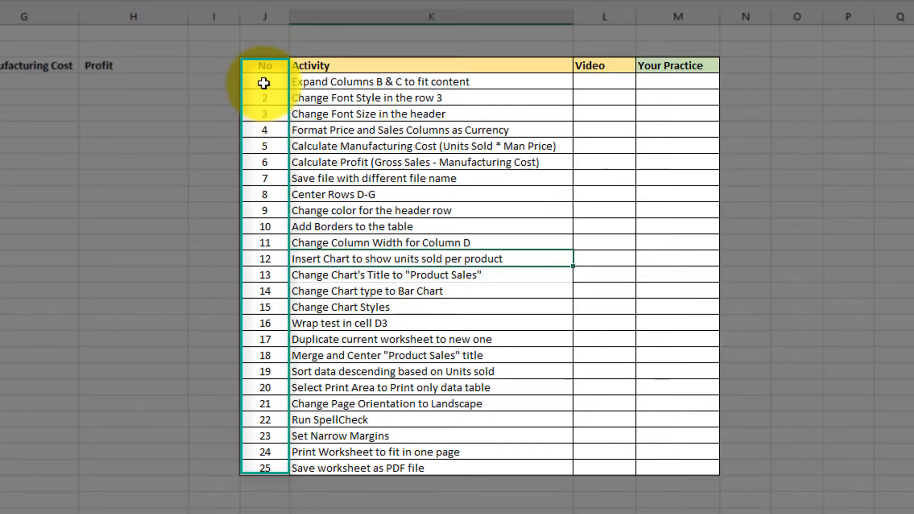
Step: Look over the numbered activity list in columns J and K and the header row of the product sales table
mouse_move(264, 83)
left_mouse_down()
mouse_move(481, 122)
mouse_move(395, 115)
left_mouse_up()
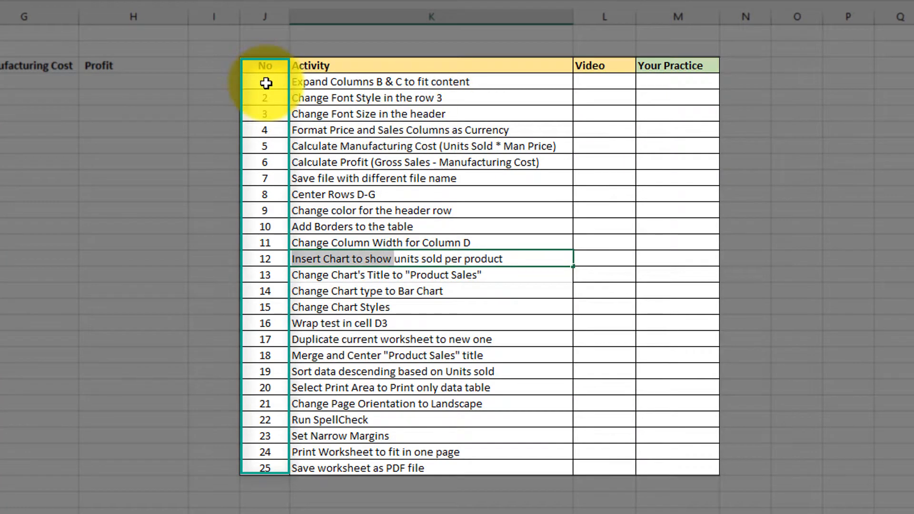
left_click_drag(265, 84, 443, 470)
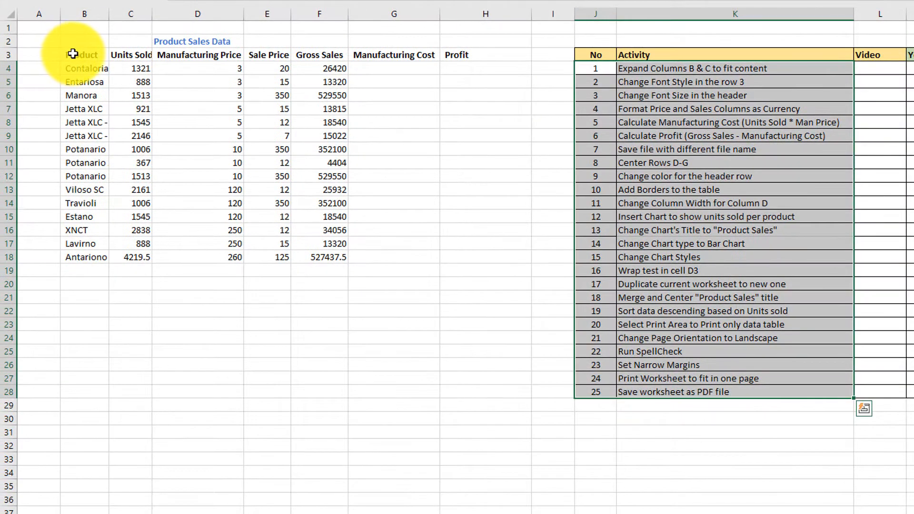
left_click_drag(77, 57, 473, 56)
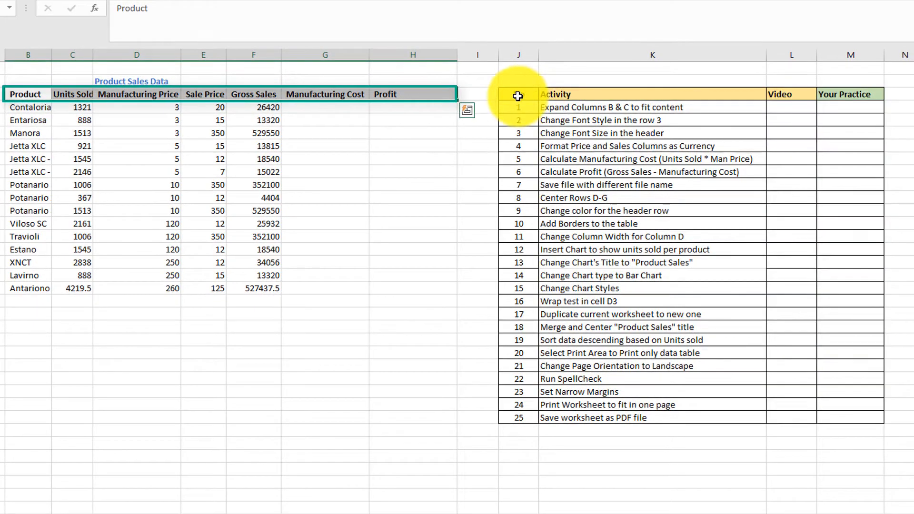
left_click_drag(517, 96, 840, 104)
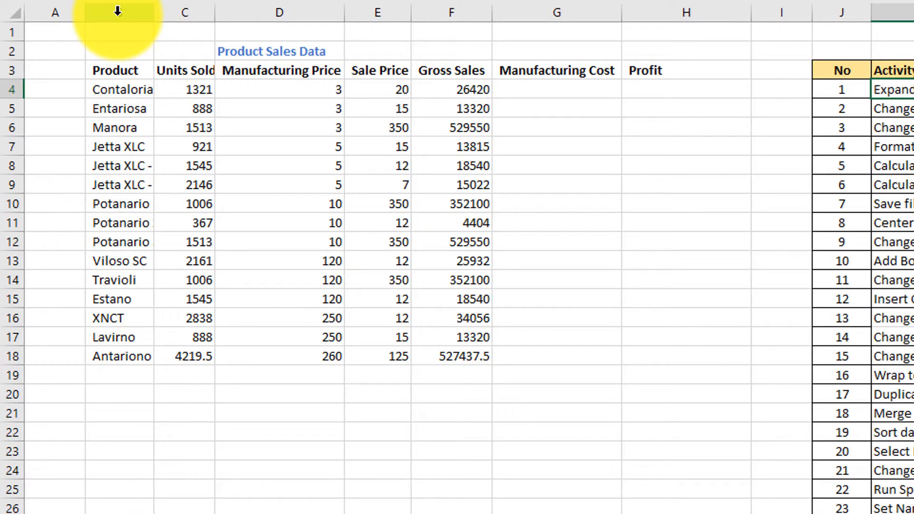
Step: Try widening column B manually until the full product names fit, and undo the column width change
left_click(117, 11)
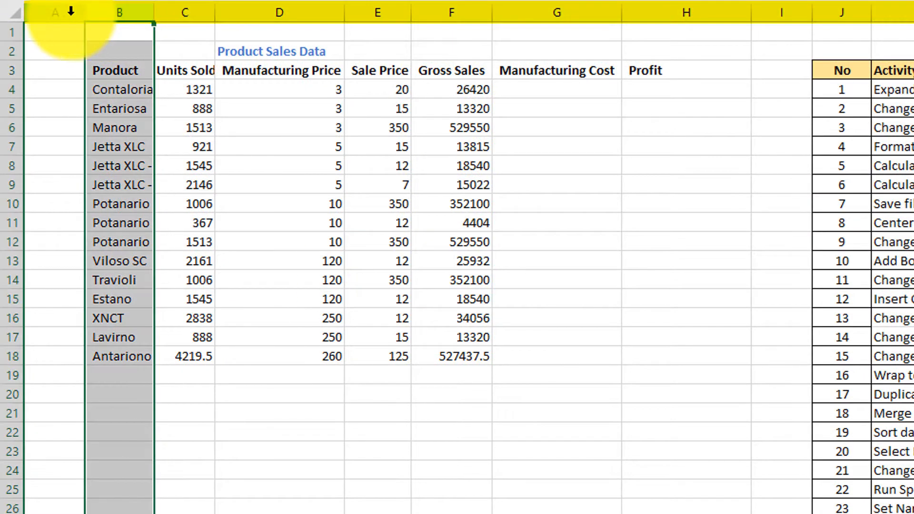
left_click(279, 17)
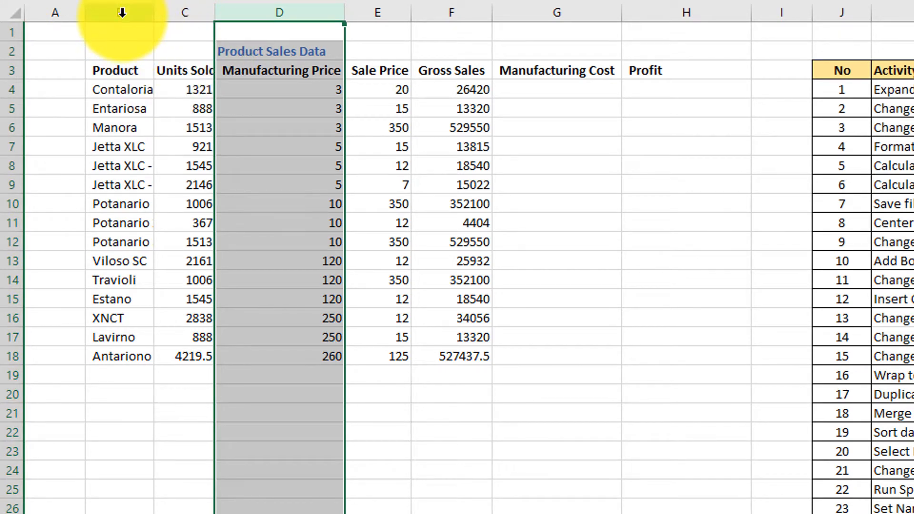
left_click(122, 13)
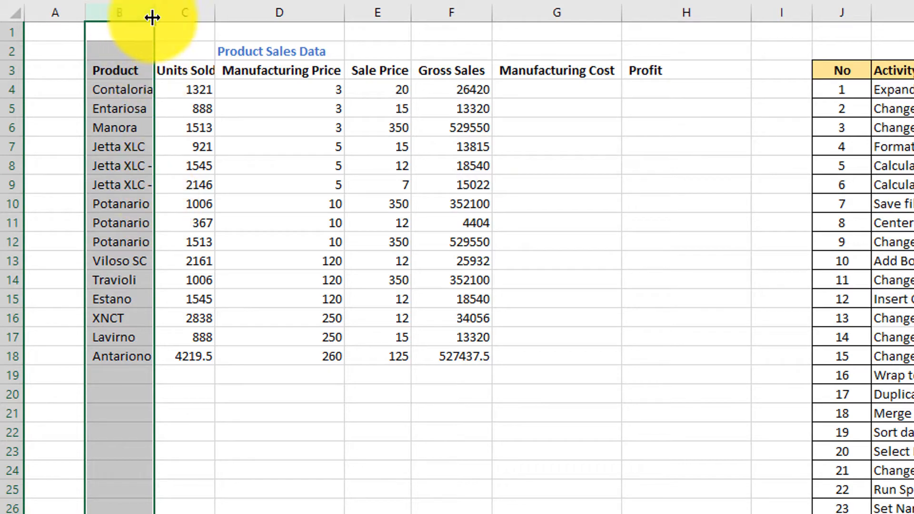
left_click_drag(156, 16, 182, 30)
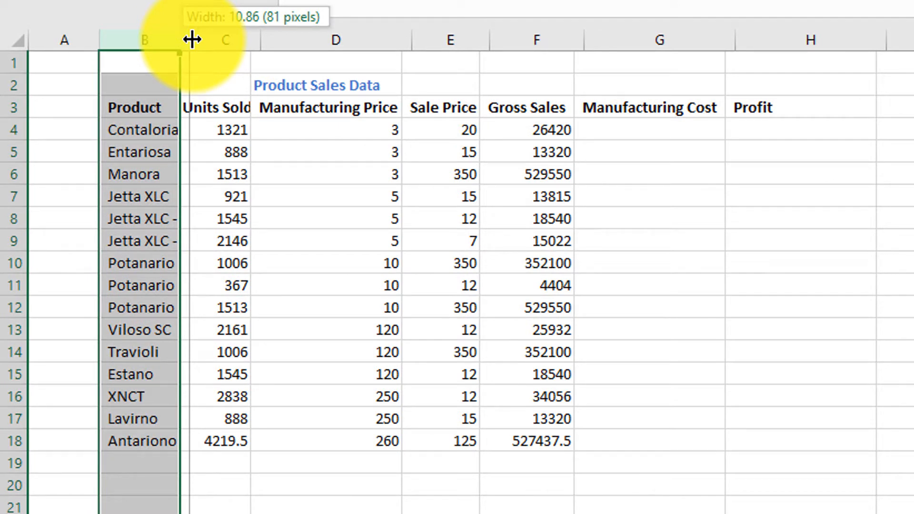
left_click_drag(193, 38, 203, 36)
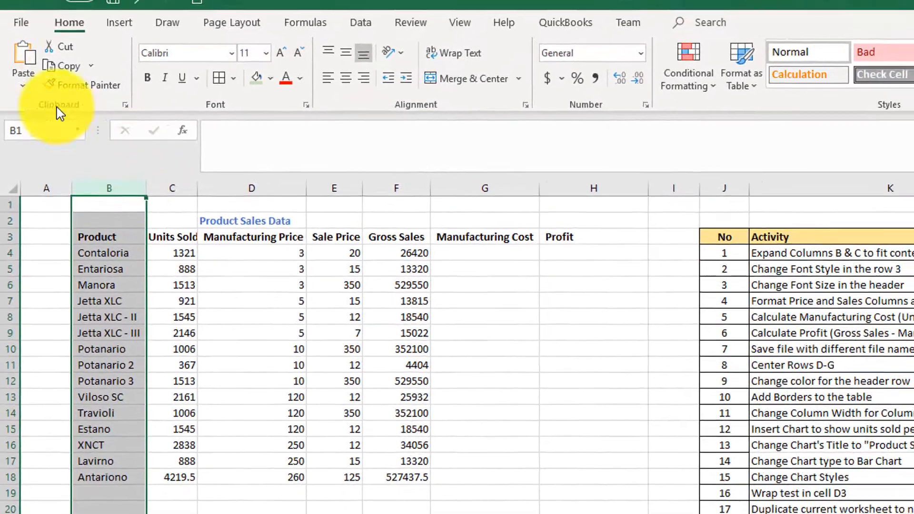
key("ctrl+z")
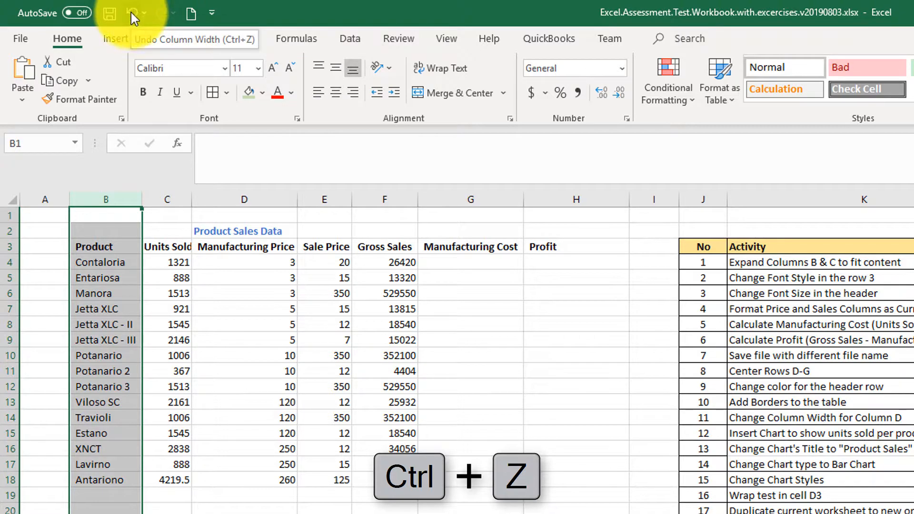
left_click(131, 13)
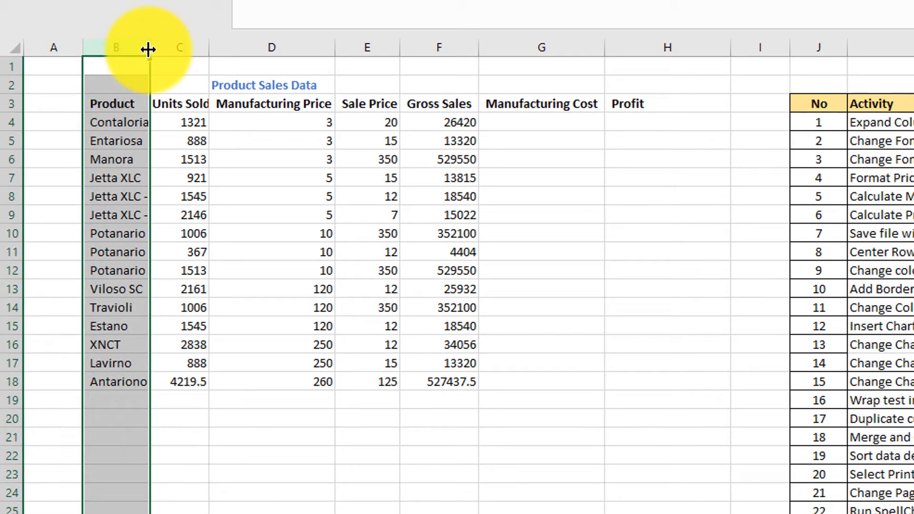
Step: AutoFit columns B and C to their contents and shade activity 1's Video cell green
double_click(150, 48)
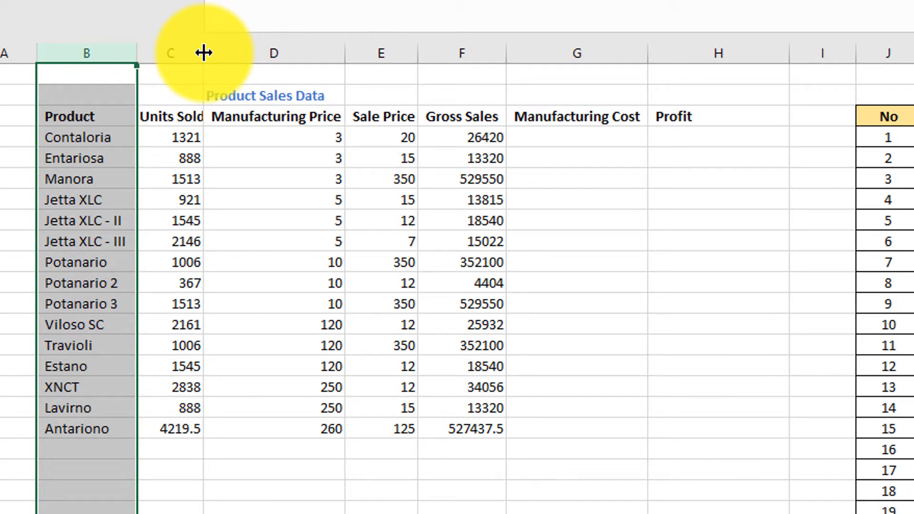
double_click(203, 52)
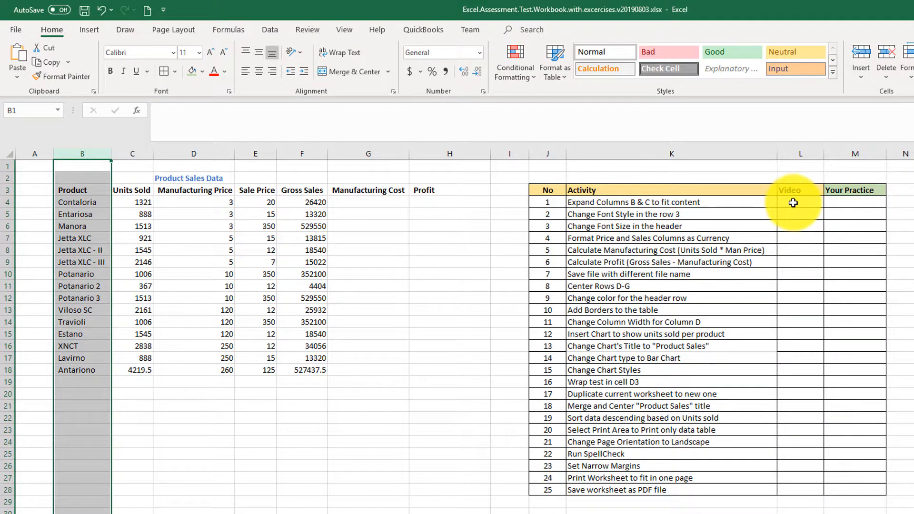
left_click(793, 203)
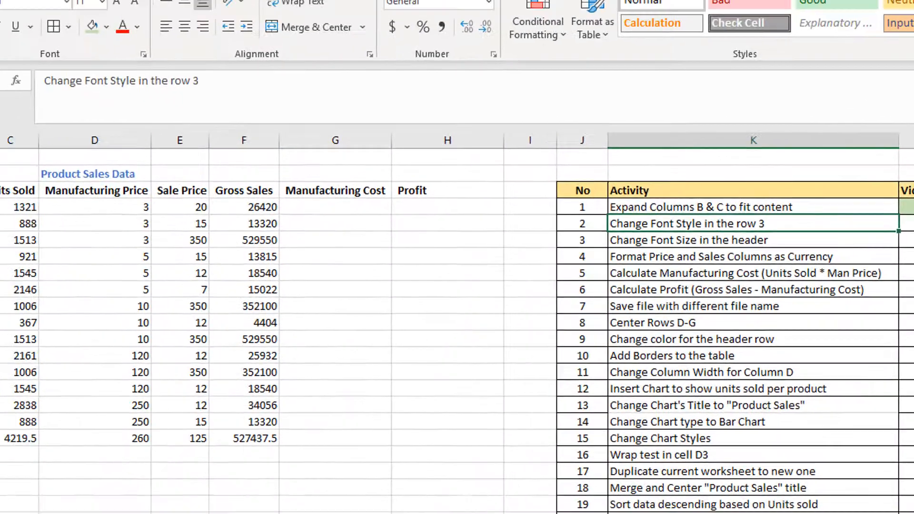
Step: Apply the Good cell style to the table header cells B3:H3 and shade activity 2's Video cell green
left_click_drag(0, 190, 421, 188)
left_click_drag(558, 244, 558, 245)
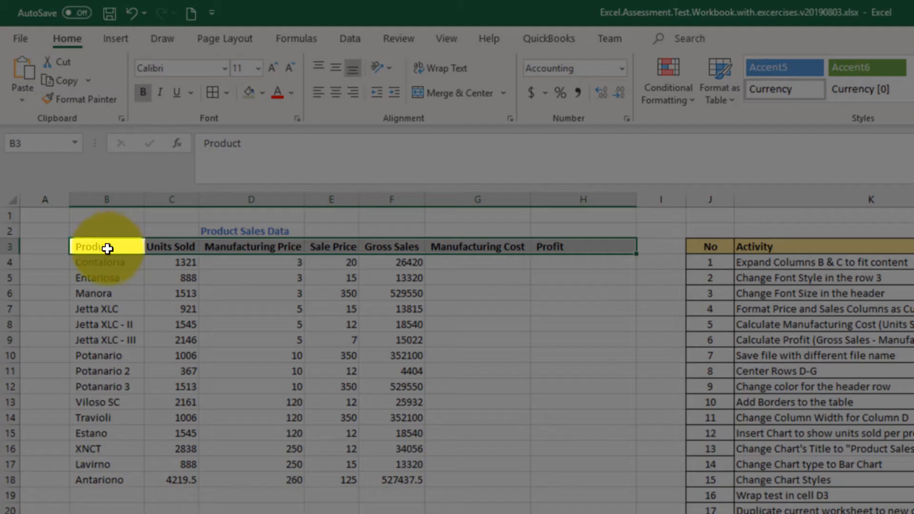
left_click_drag(107, 248, 591, 255)
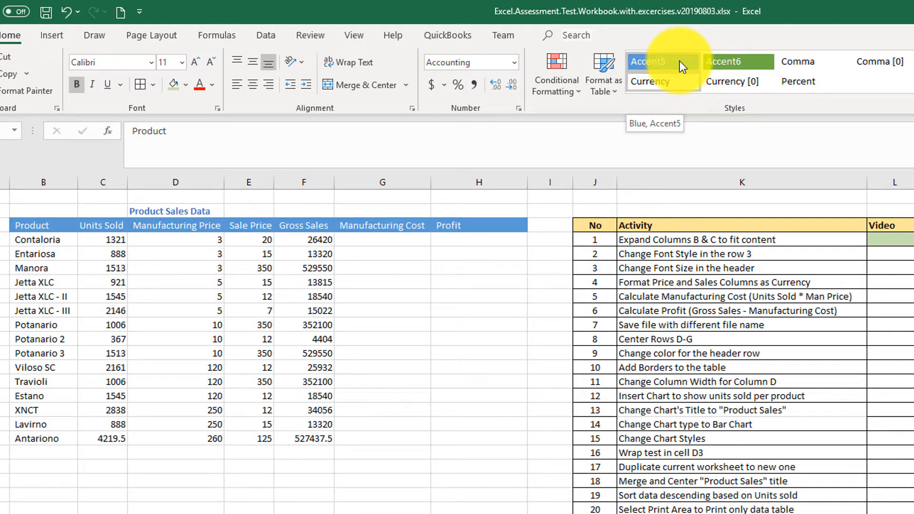
left_click(743, 65)
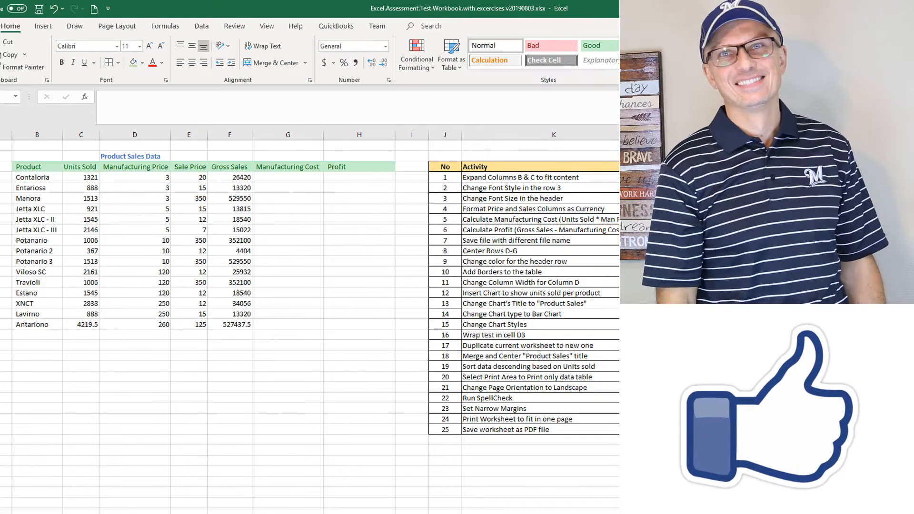
left_click(133, 63)
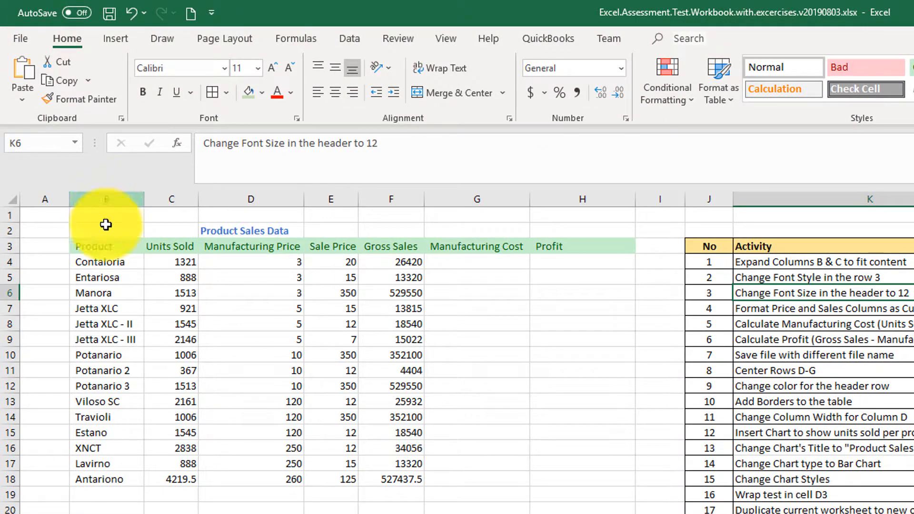
Step: Try increasing the font size of header cells B3:H3 by one increment to 12, and undo the change
left_click_drag(98, 248, 591, 249)
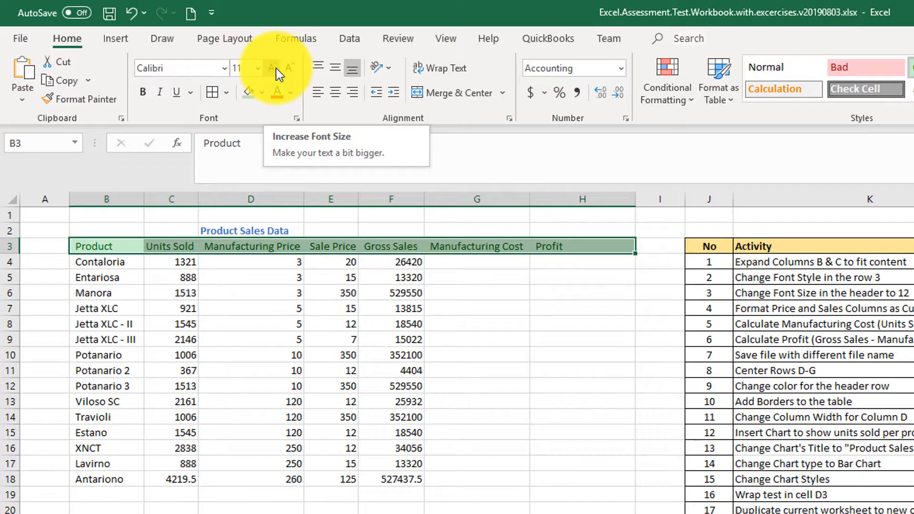
left_click(276, 68)
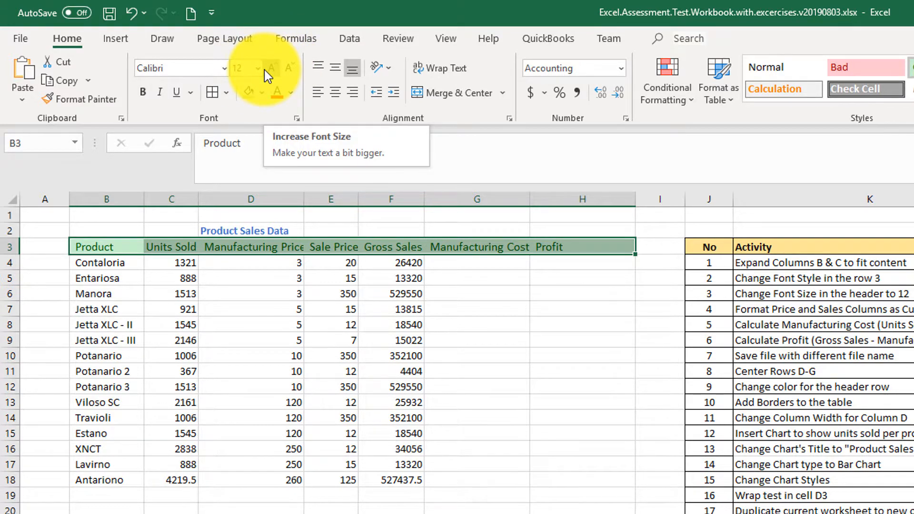
key("ctrl+z")
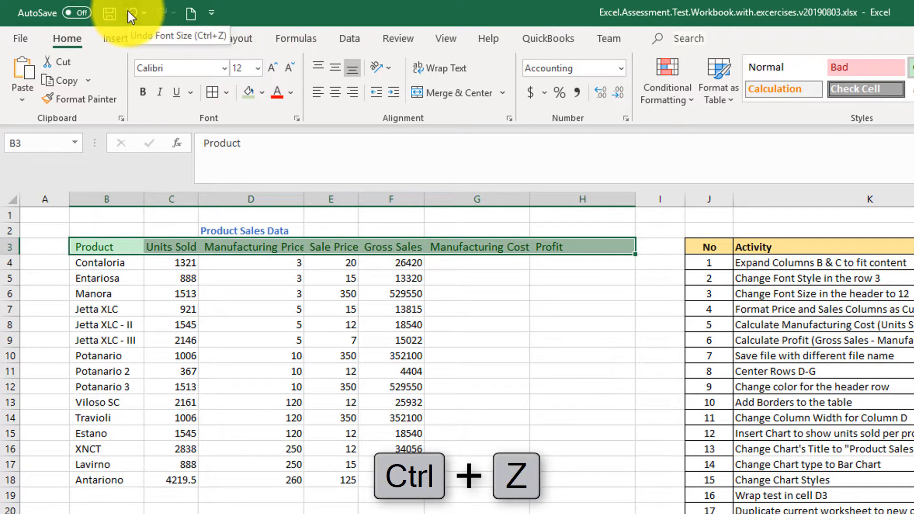
left_click(128, 13)
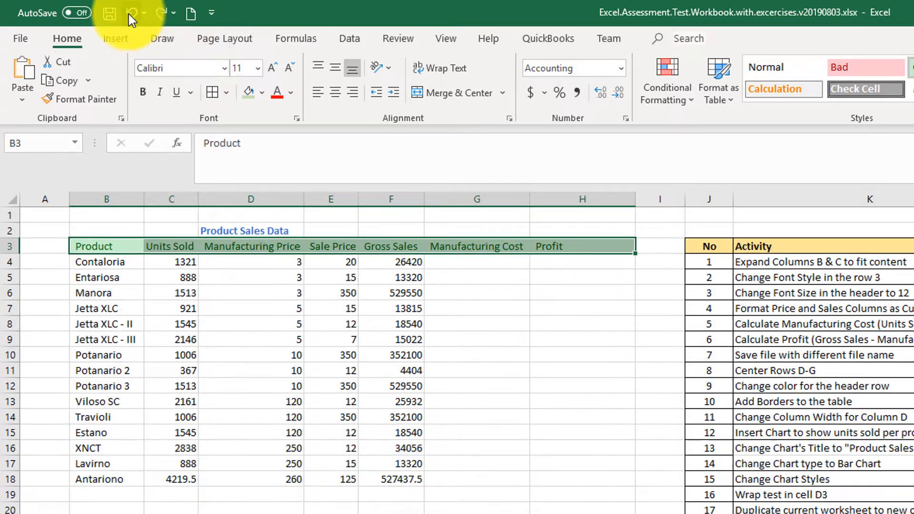
Step: Set the font size of header cells B3:H3 to 12 and shade activity 3's Video cell green
right_click(275, 246)
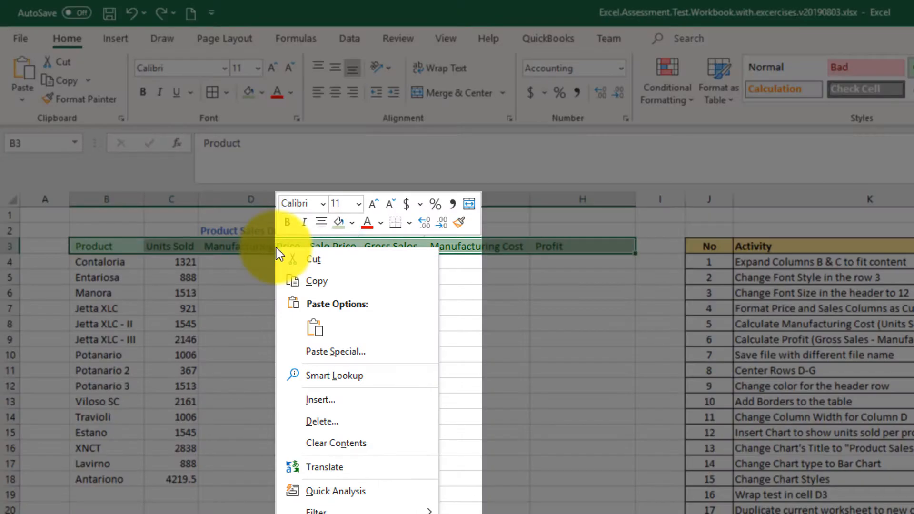
left_click(358, 202)
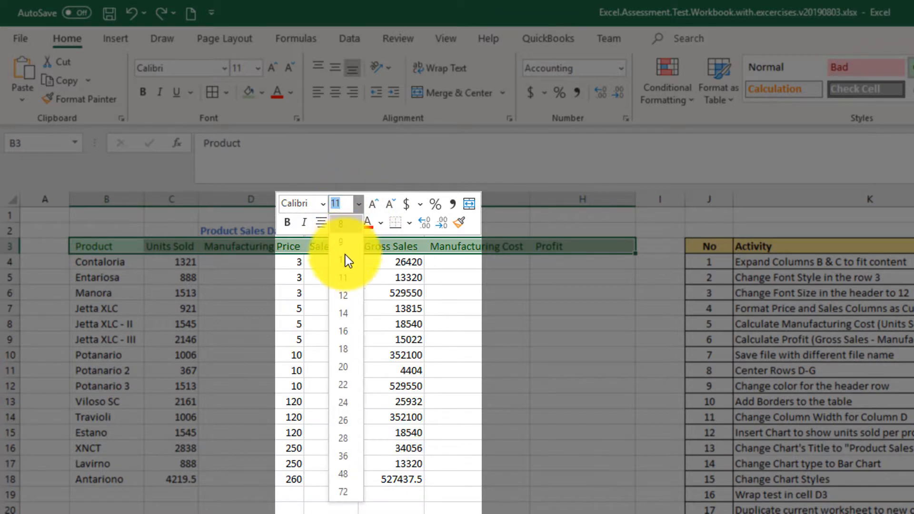
left_click(341, 293)
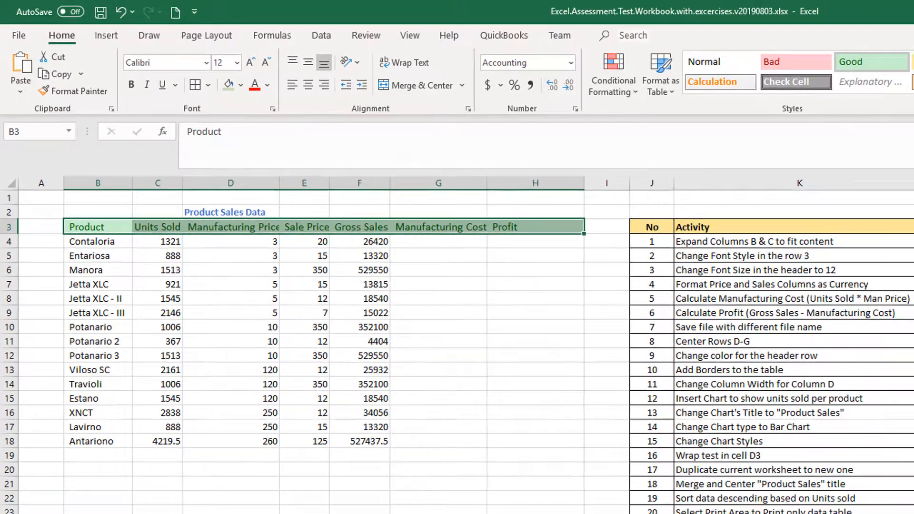
left_click(792, 226)
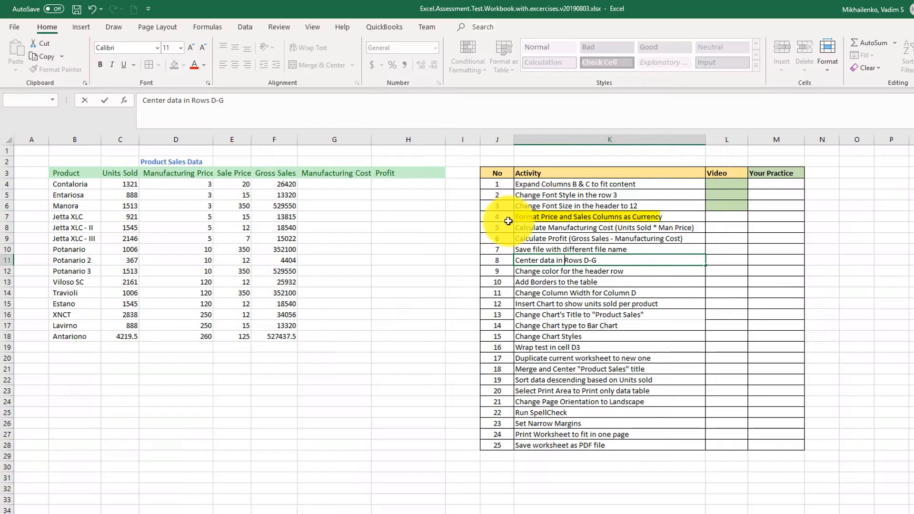
Step: Apply the dollar Accounting number format to the price and sales values in D4:F18 and shade activity 4's Video cell green
left_click(536, 219)
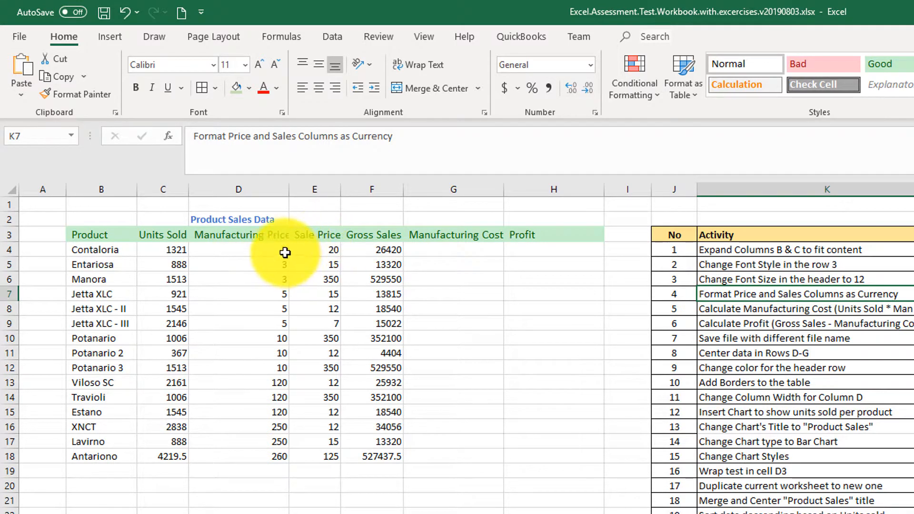
left_click_drag(276, 250, 275, 459)
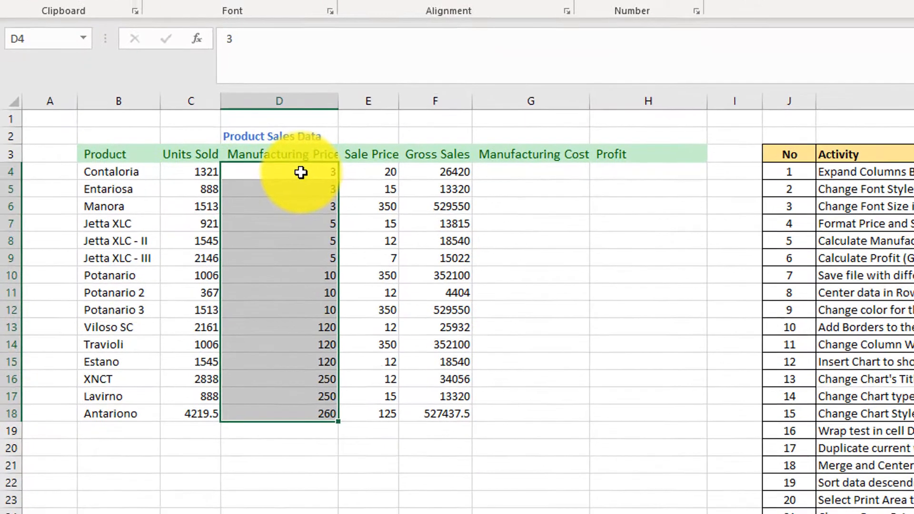
left_click_drag(286, 199, 456, 413)
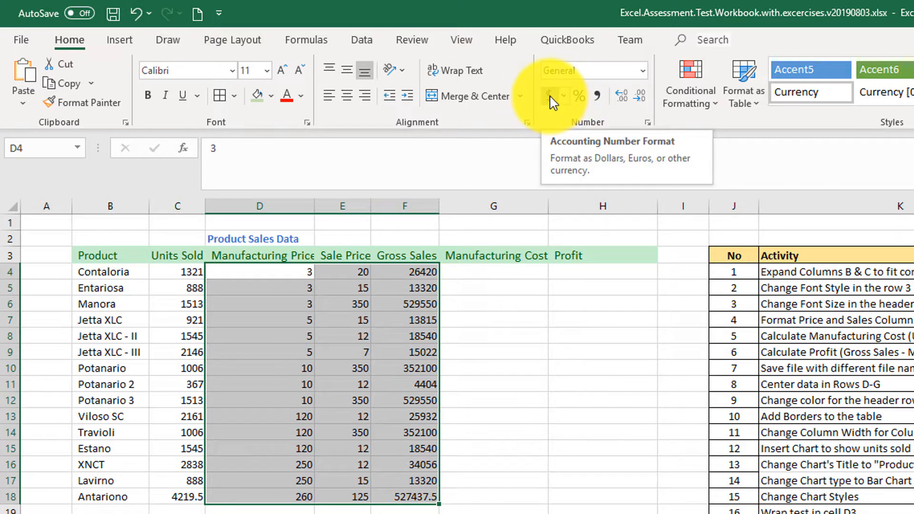
left_click(550, 97)
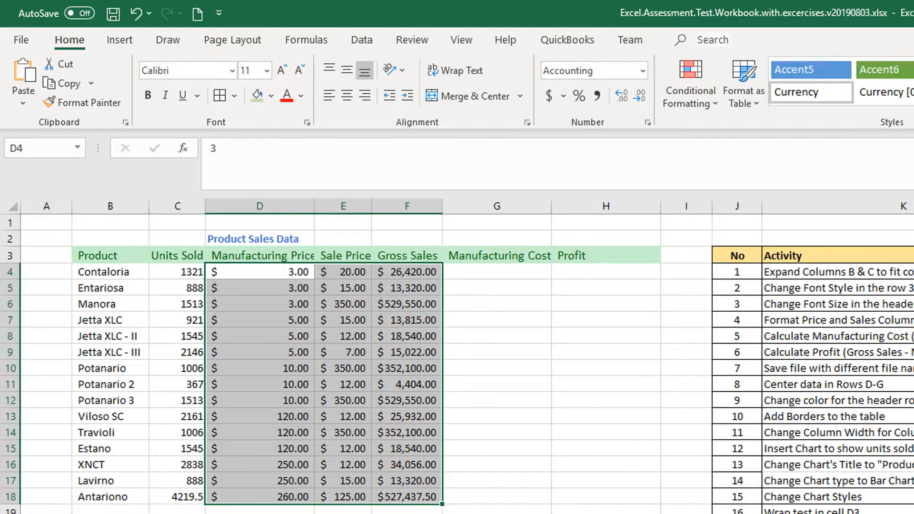
left_click(913, 319)
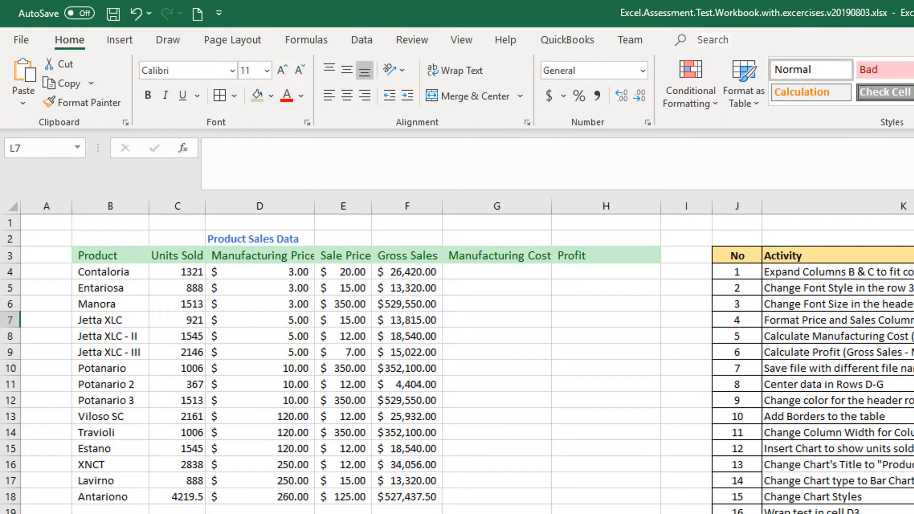
left_click(260, 97)
Step: Calculate the first product's Manufacturing Cost in G4 as Units Sold times Manufacturing Price with the formula =C4*D4
left_click(857, 336)
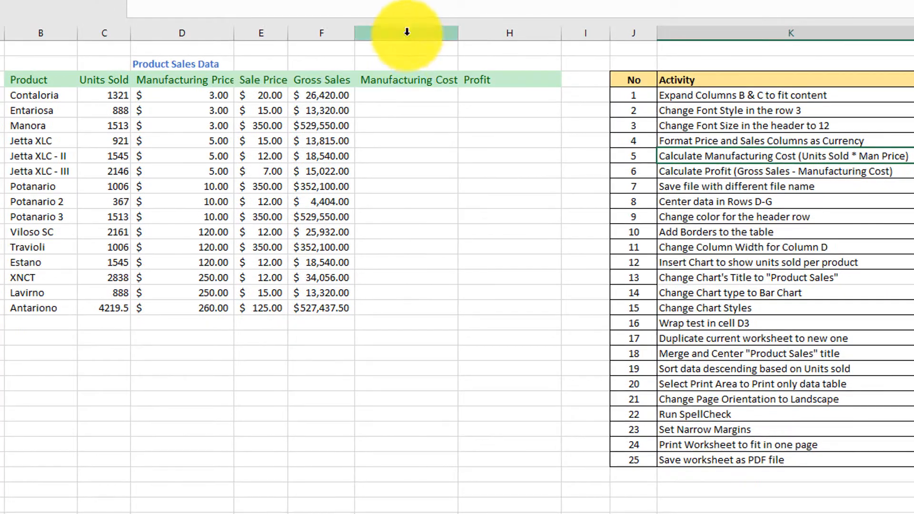
left_click(404, 95)
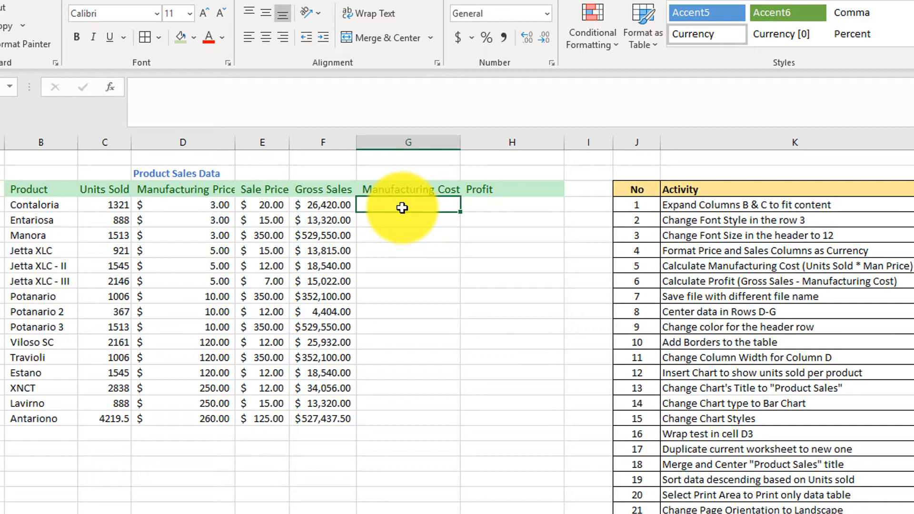
type("=")
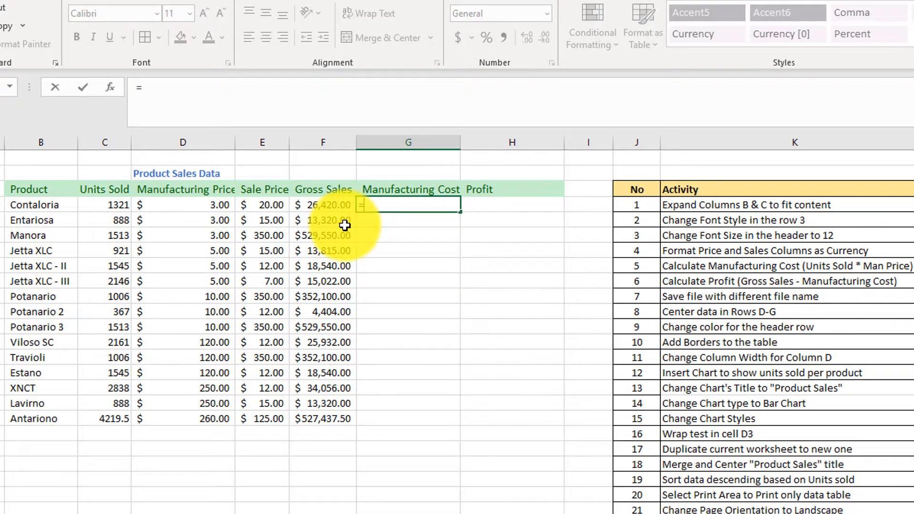
left_click(108, 205)
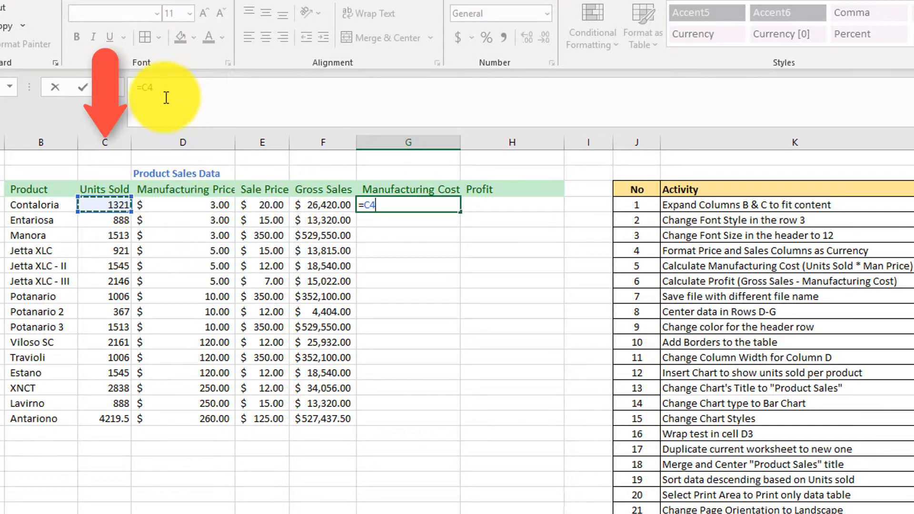
left_click(181, 87)
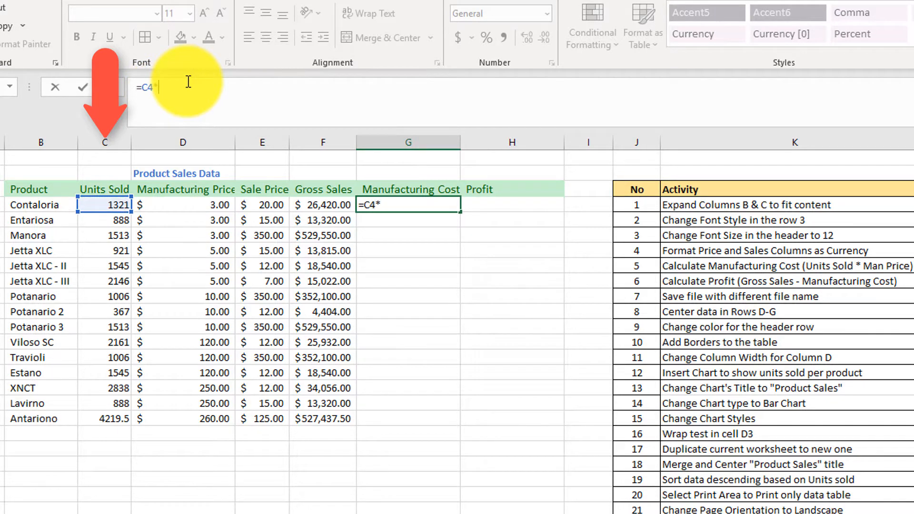
type("*")
left_click(218, 205)
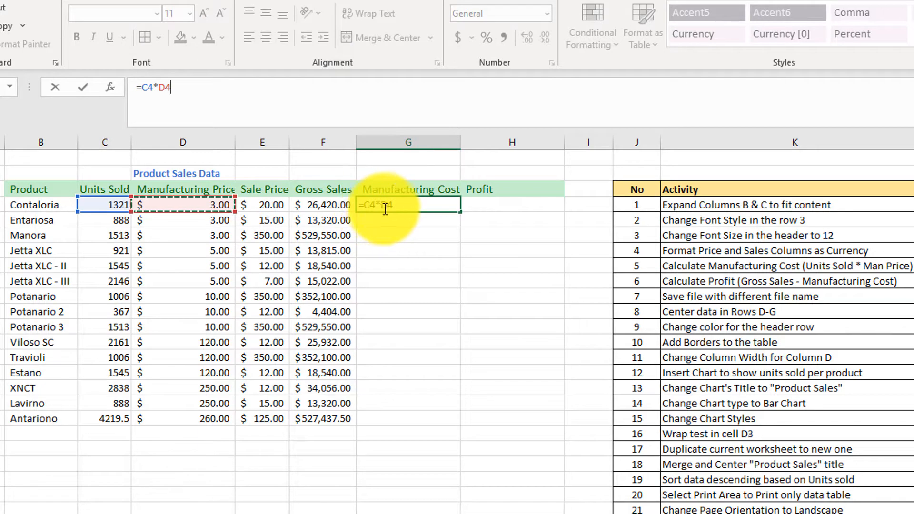
key("Return")
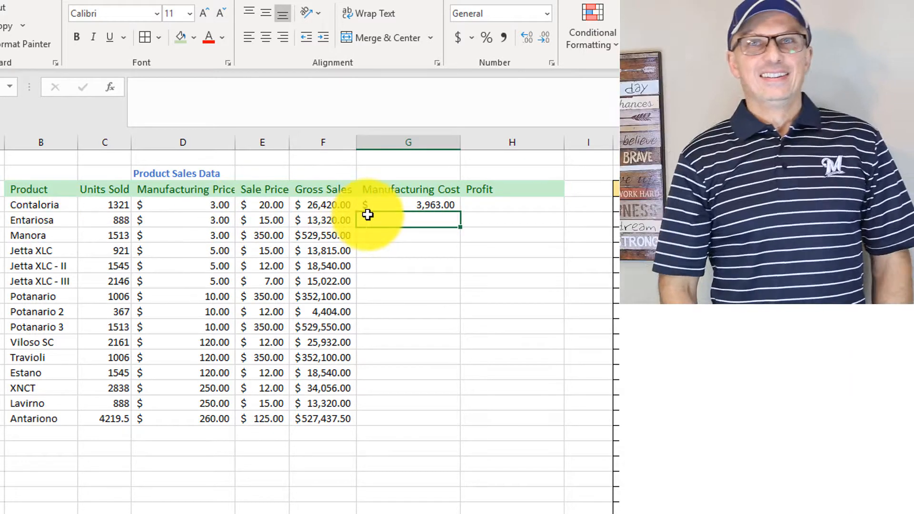
Step: Copy the G4 cost formula into G5:G10, and fill it down through G18
left_click(424, 206)
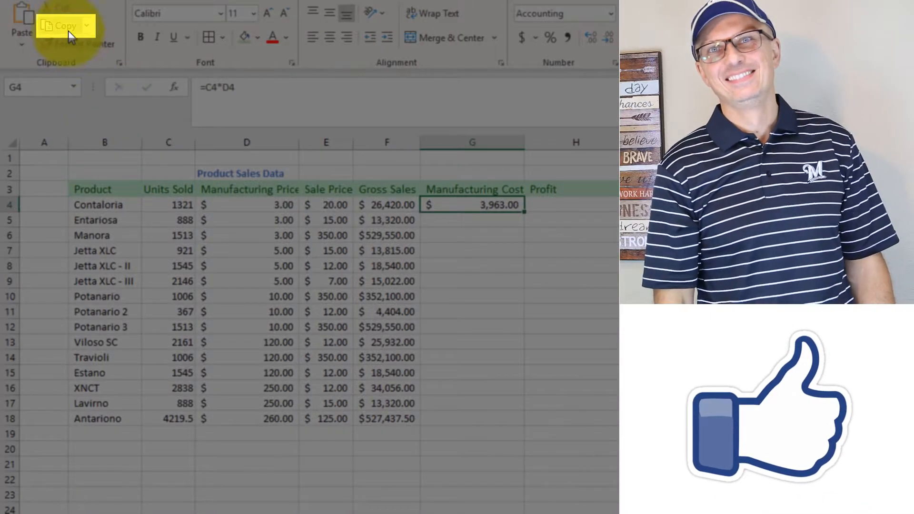
left_click(68, 31)
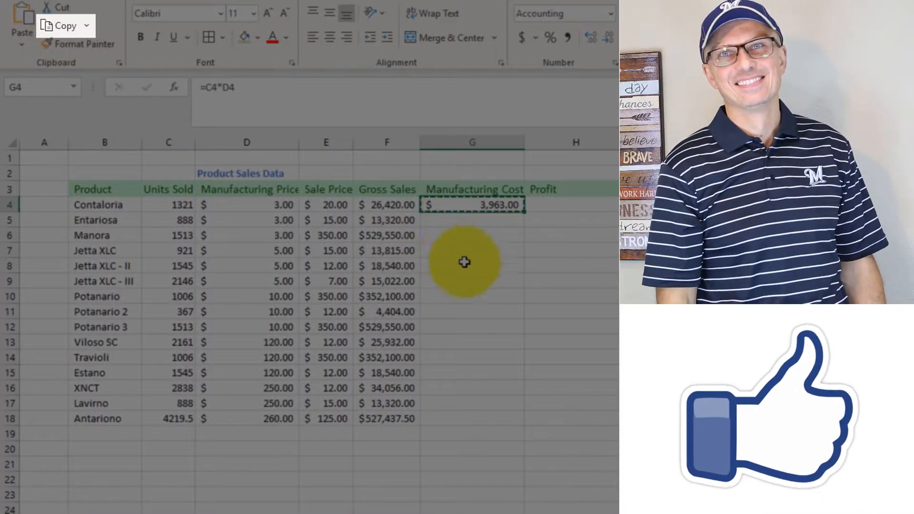
left_click_drag(471, 221, 477, 299)
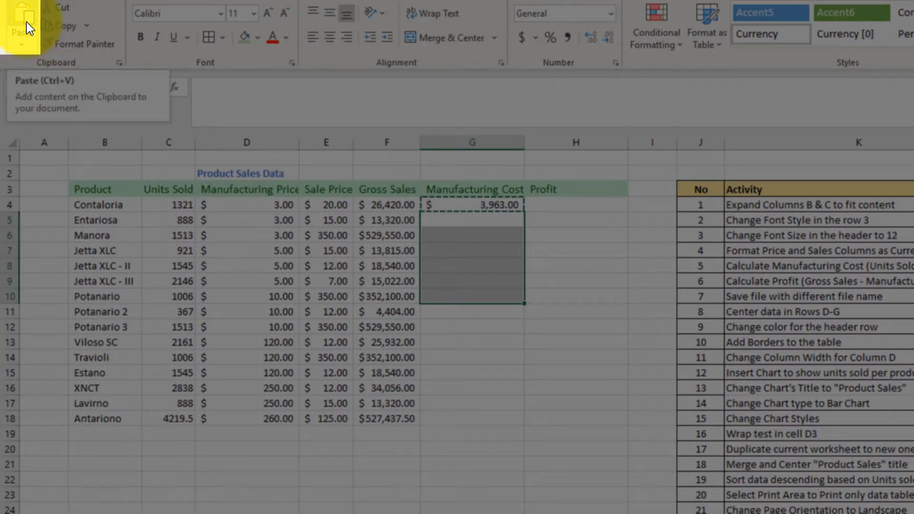
left_click(27, 22)
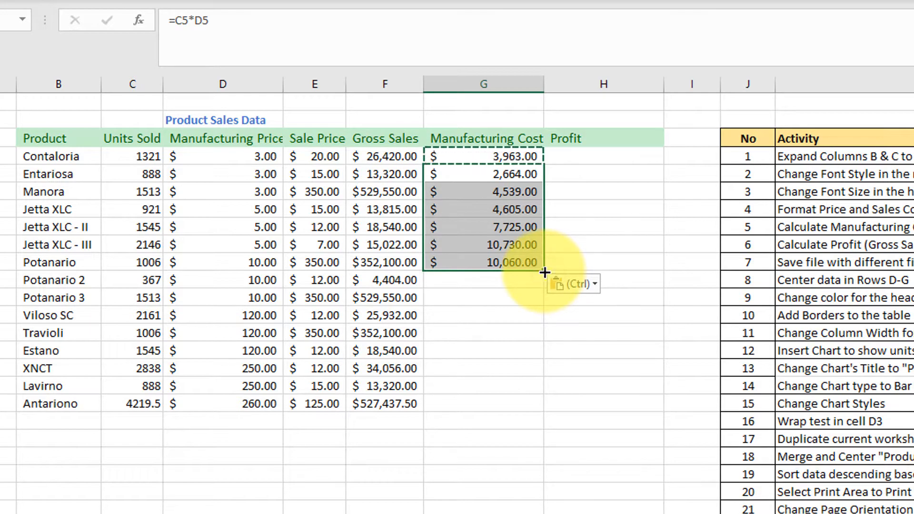
left_click_drag(545, 273, 543, 409)
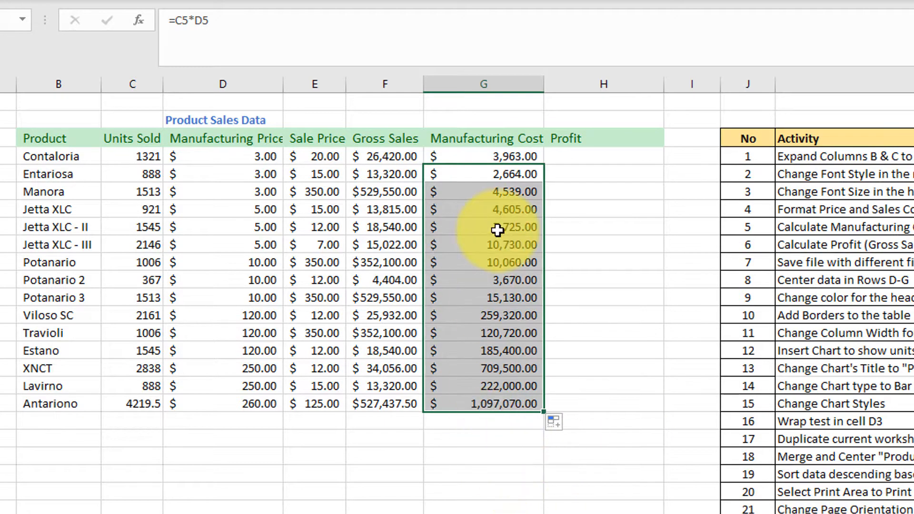
Step: Check the copied Manufacturing Cost formulas in G5, G4 and G8, and shade activity 5's Video cell green
left_click(503, 176)
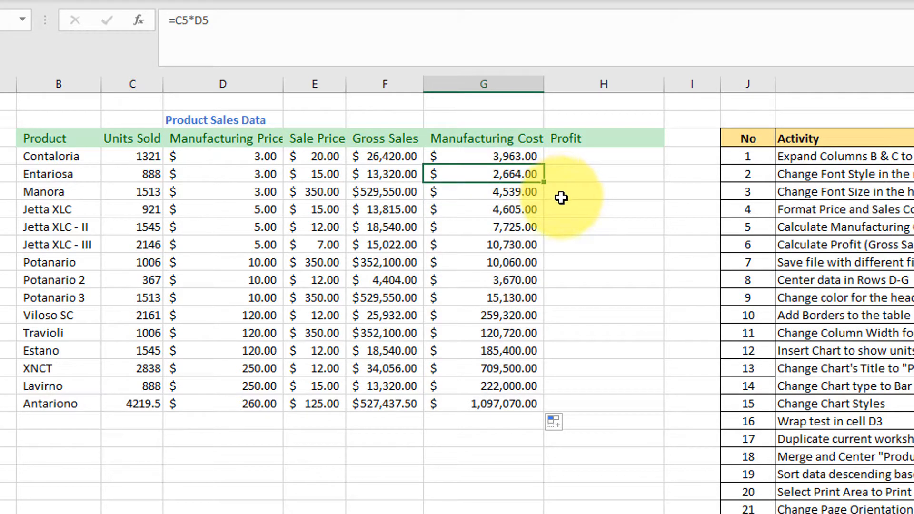
left_click(500, 157)
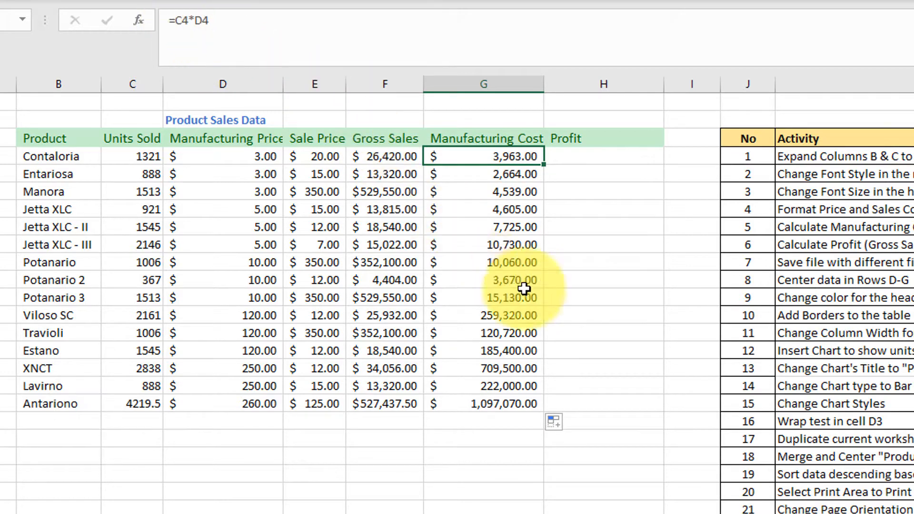
left_click(500, 228)
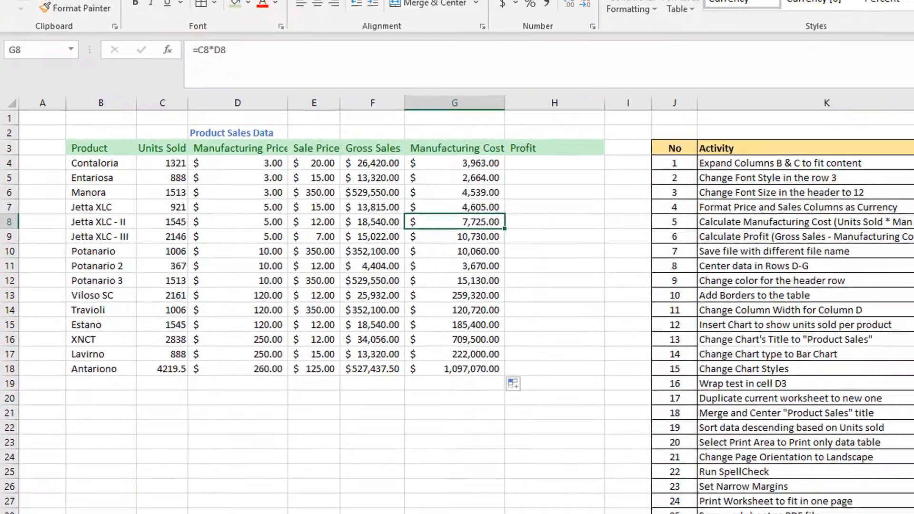
left_click(834, 212)
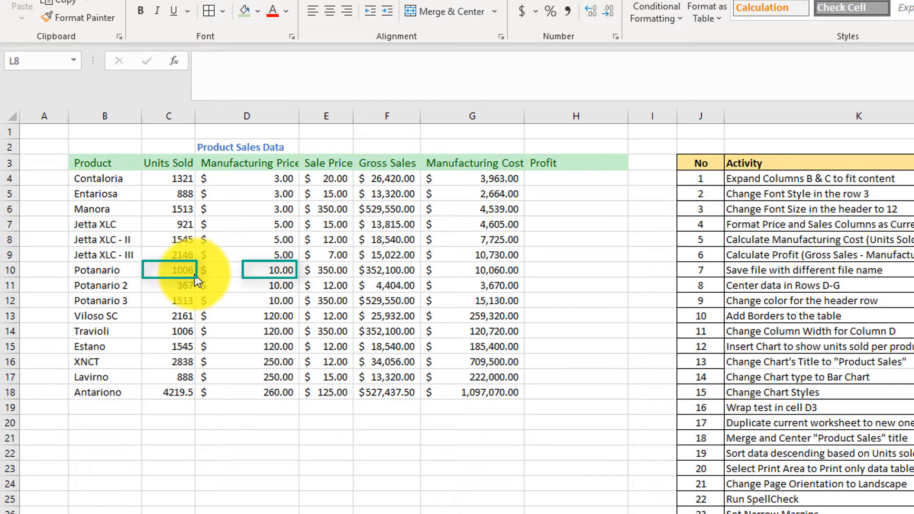
left_click(496, 274)
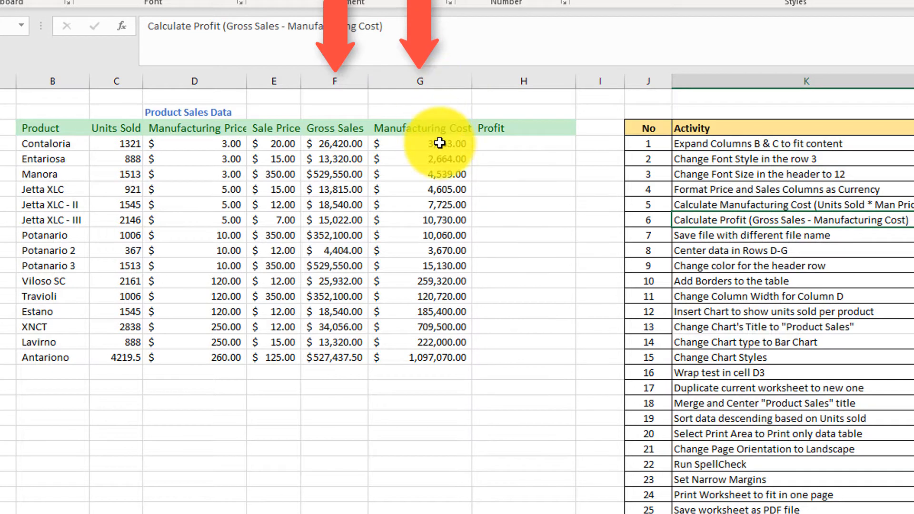
Step: Calculate Profit in H4 as Gross Sales minus Manufacturing Cost with =F4-G4, and fill the formula down through H18
left_click(521, 145)
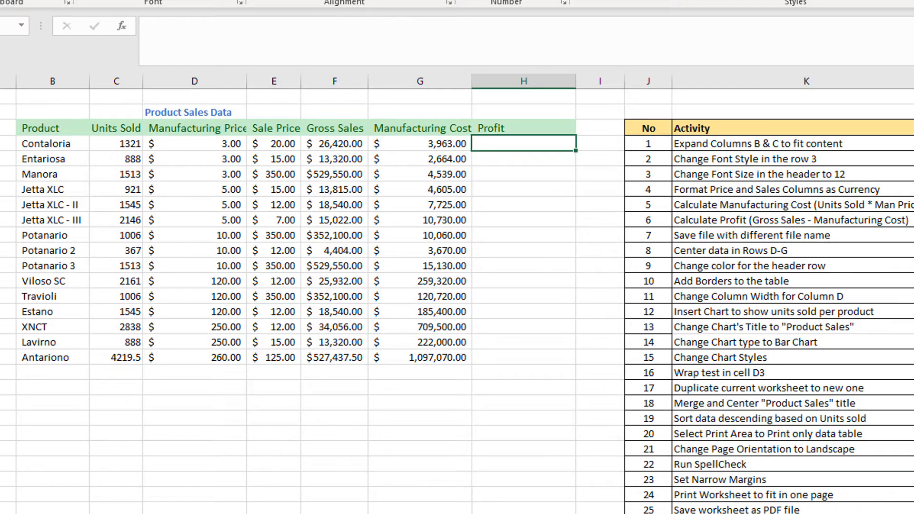
left_click(335, 143)
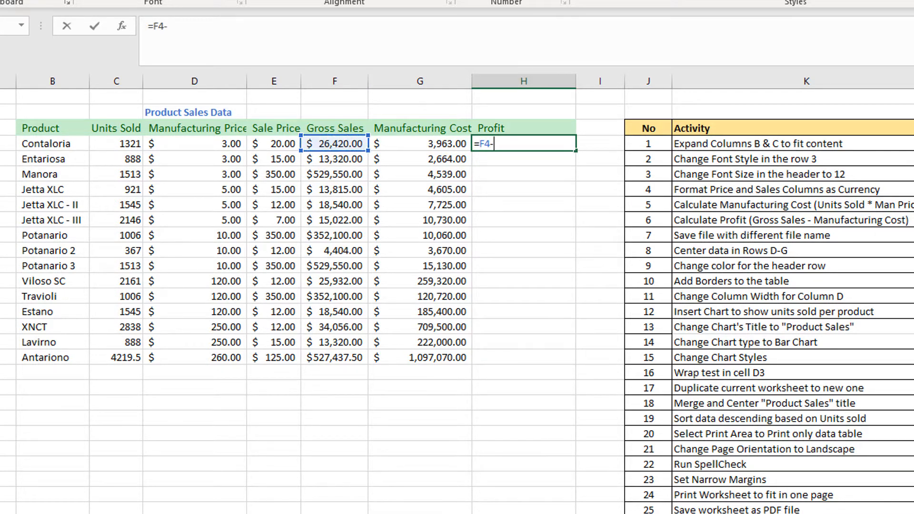
left_click(433, 143)
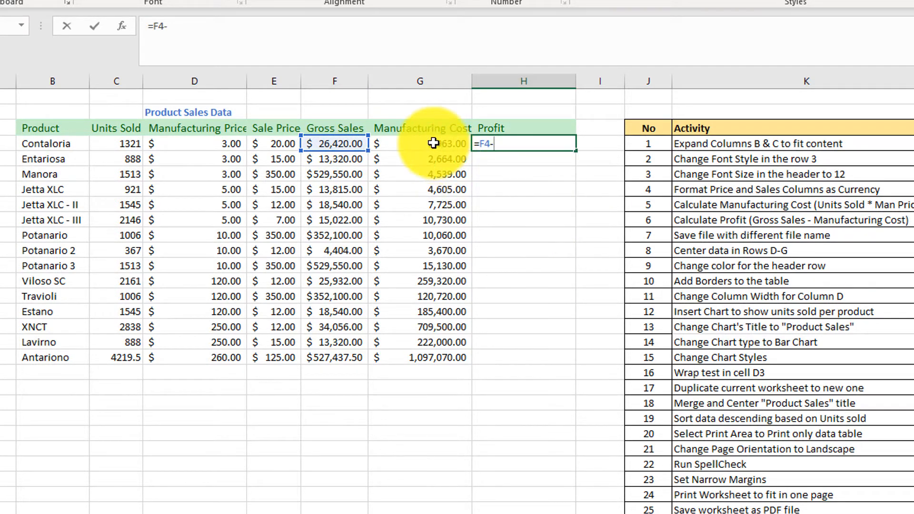
key("Return")
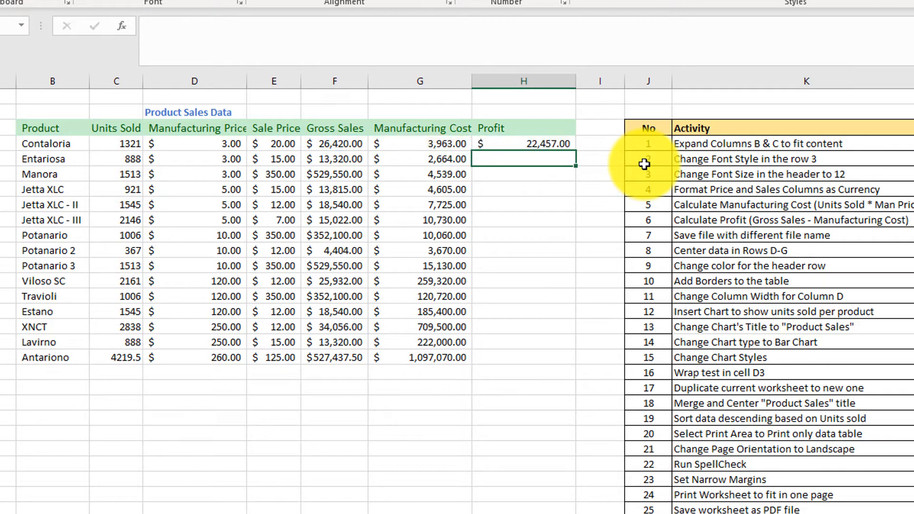
left_click(545, 144)
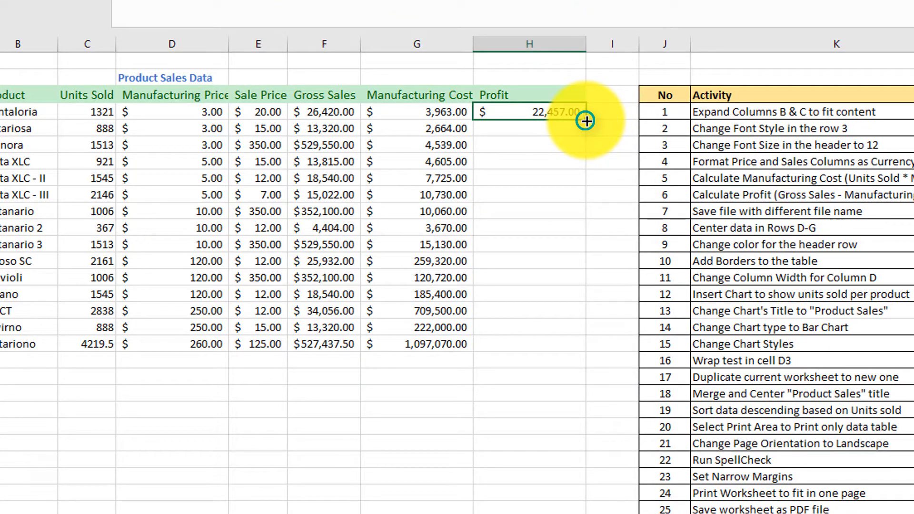
left_click_drag(586, 121, 579, 361)
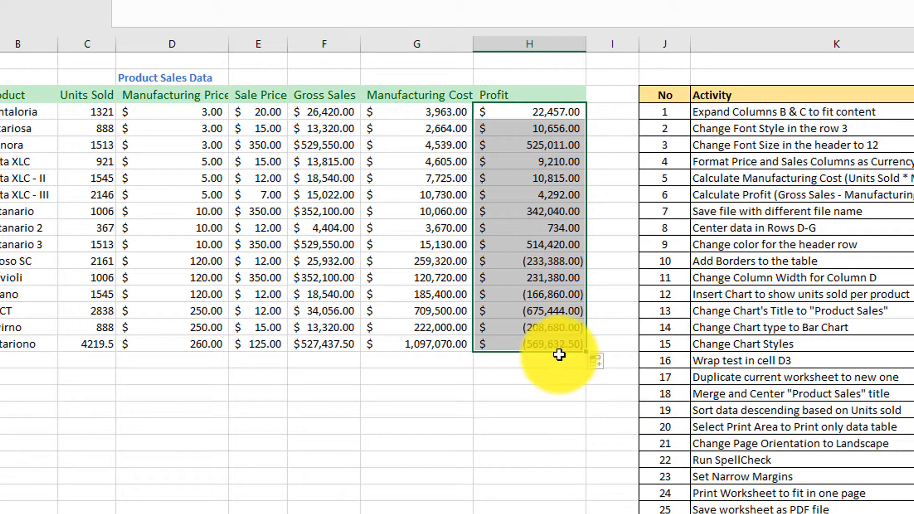
Step: Compare the profits of Viloso SC and Estano with their manufacturing and sale prices, and shade activity 6's Video cell green
left_click(534, 262)
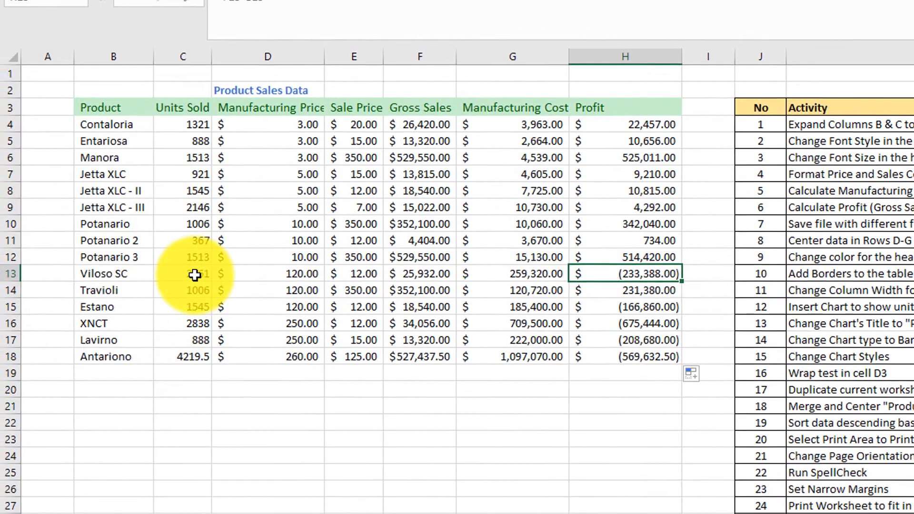
left_click(300, 274)
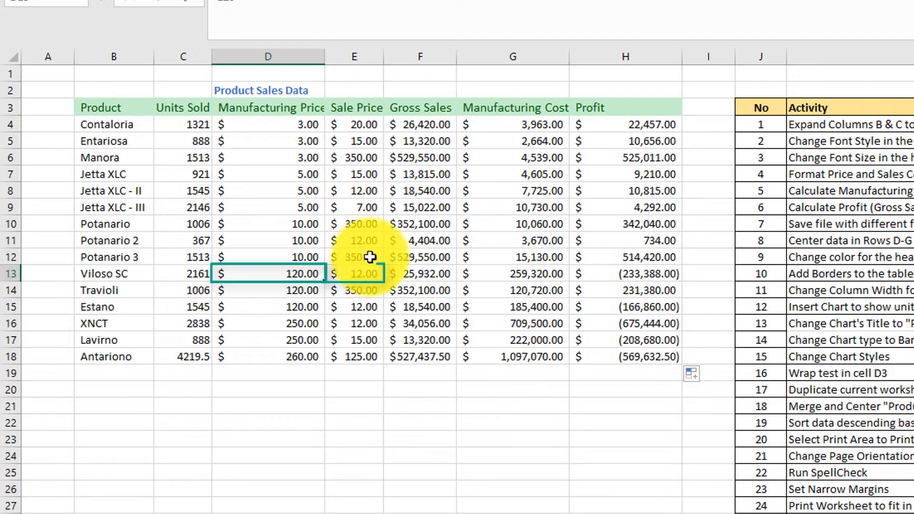
left_click(367, 275)
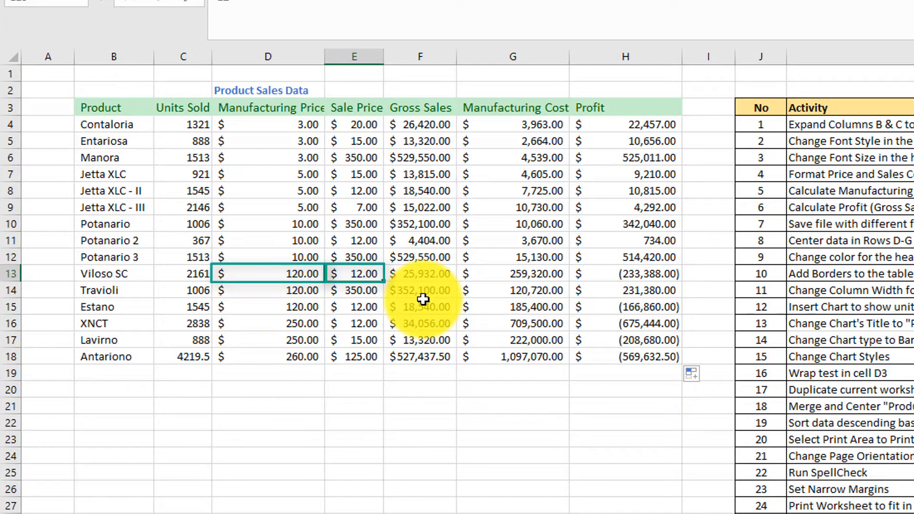
left_click(642, 278)
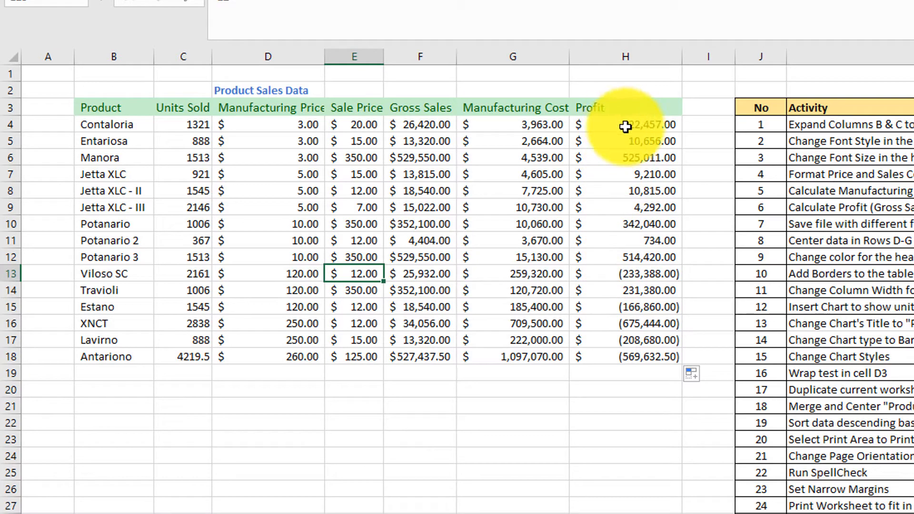
left_click_drag(633, 127, 648, 358)
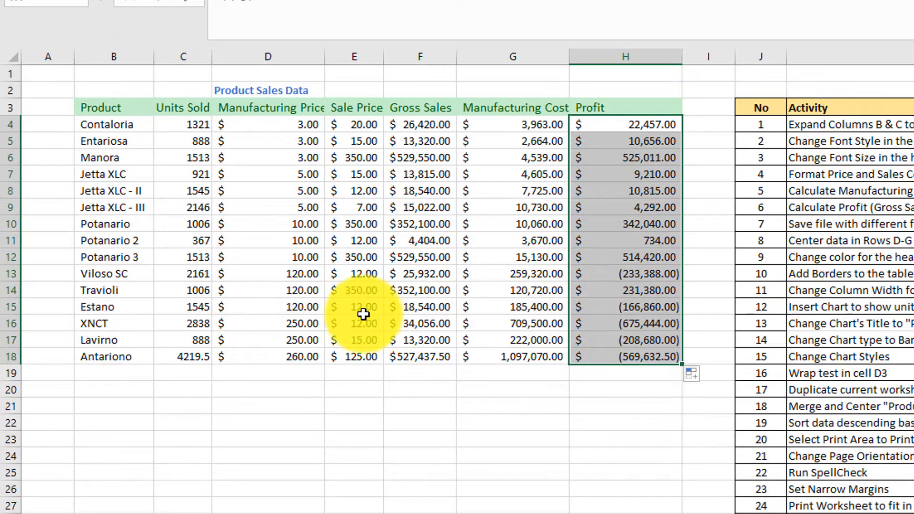
left_click(645, 308)
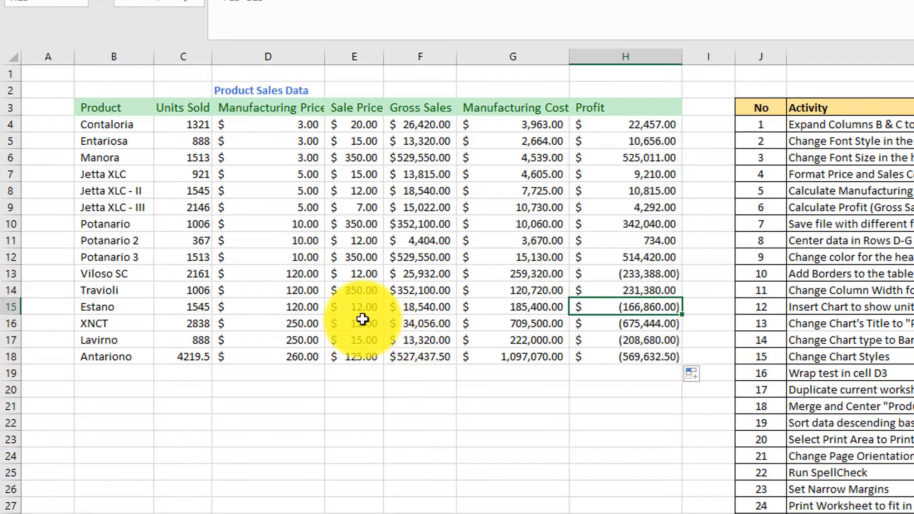
left_click(312, 314)
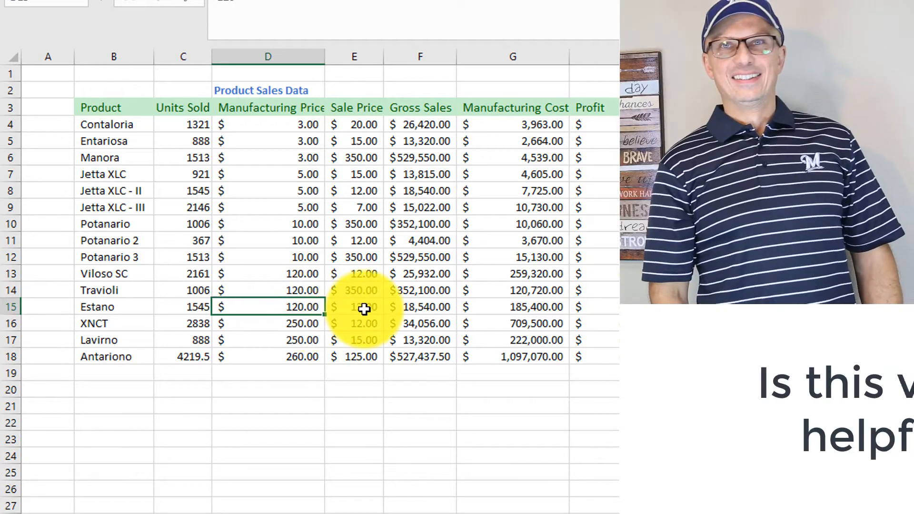
left_click(364, 310)
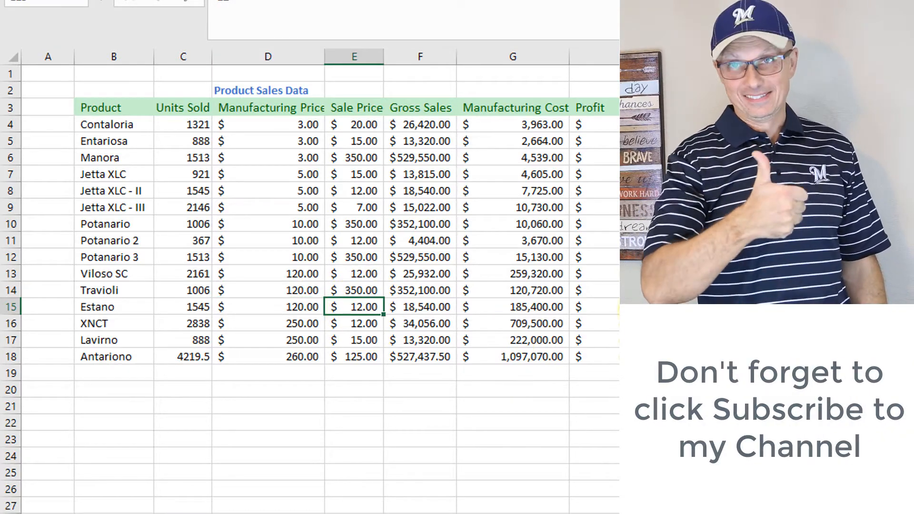
left_click(593, 307)
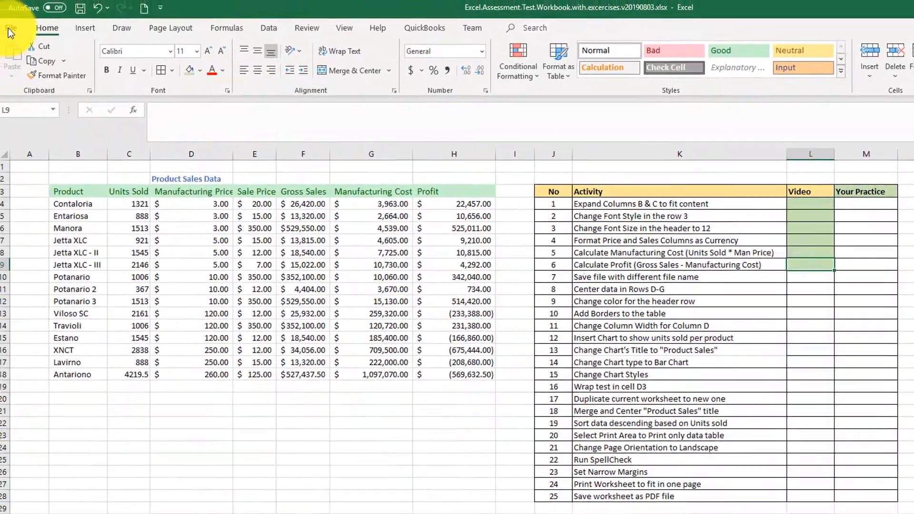
Step: Save the workbook as Excel.Assessment.Test.Workbook.with.excercises.v20190803.v1, and shade activity 7's Video cell green
left_click(11, 14)
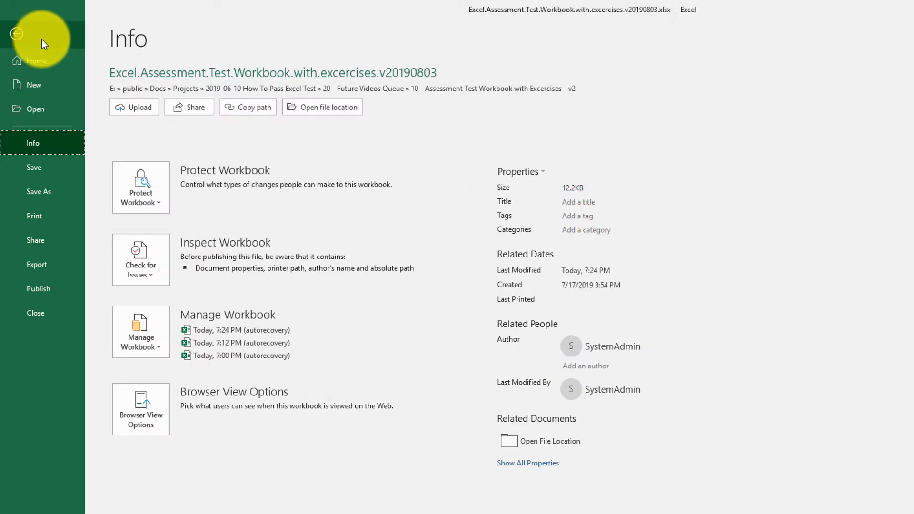
left_click(48, 194)
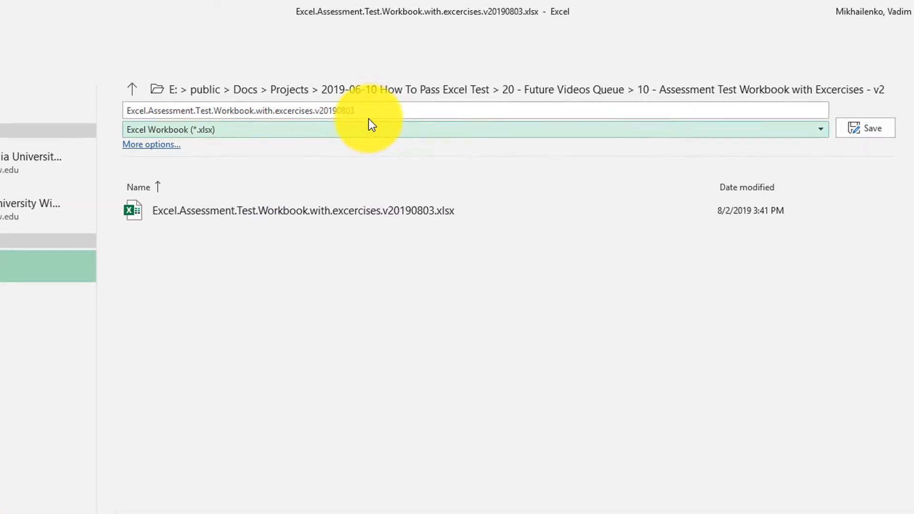
double_click(376, 111)
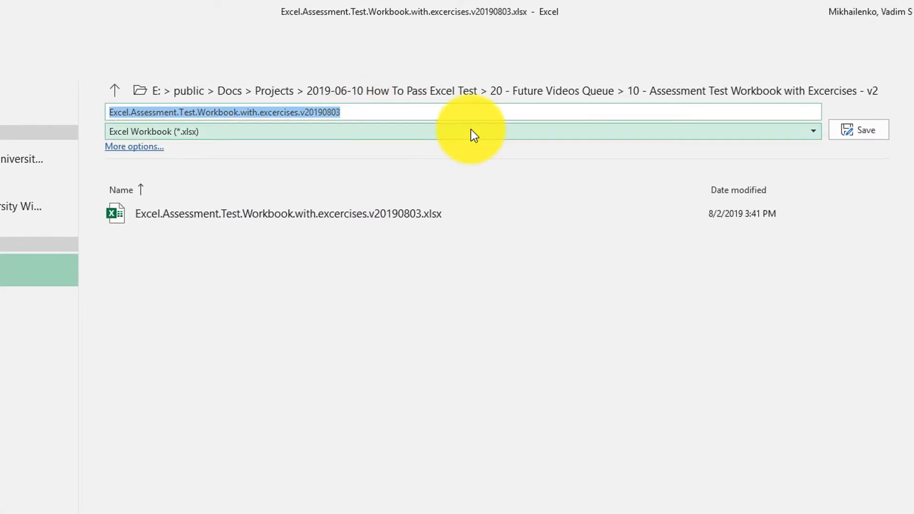
left_click(343, 111)
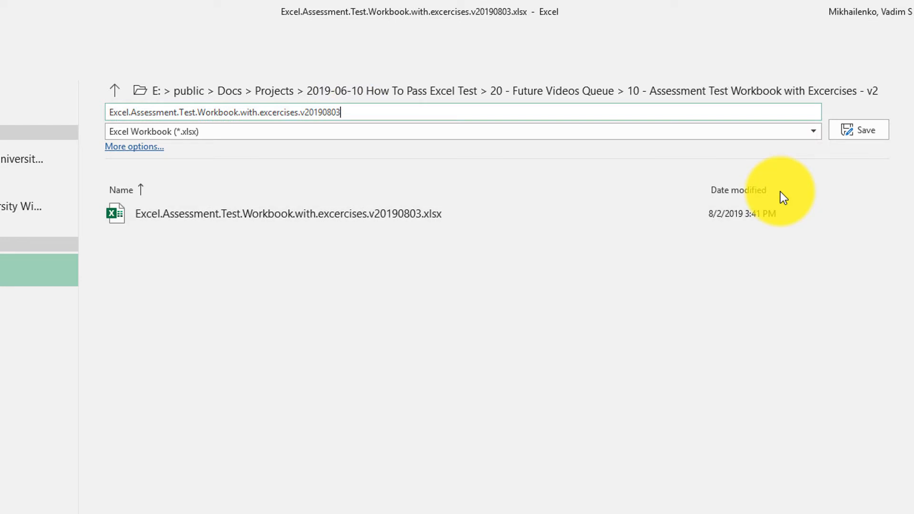
type("1")
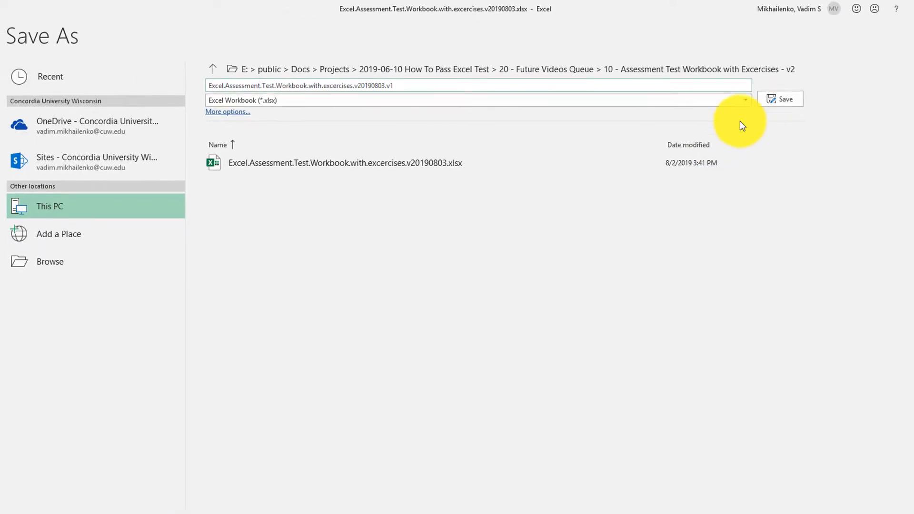
left_click(782, 100)
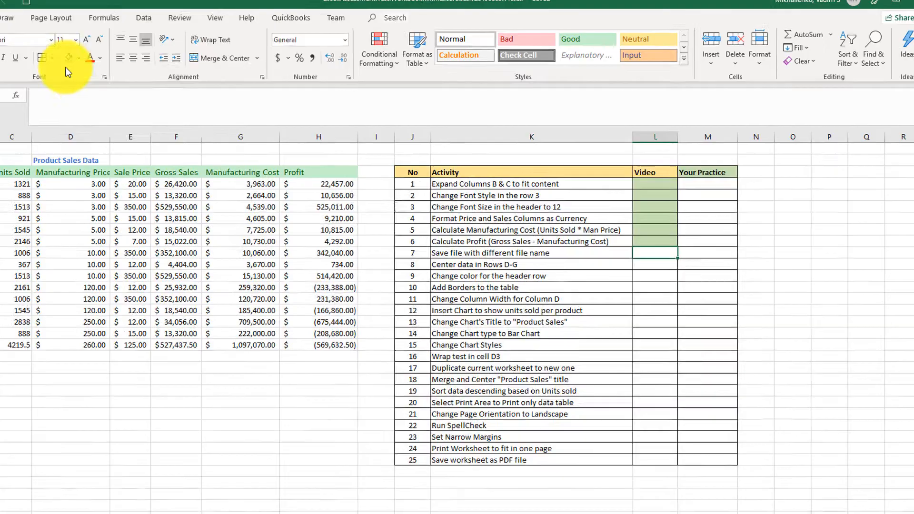
left_click(86, 67)
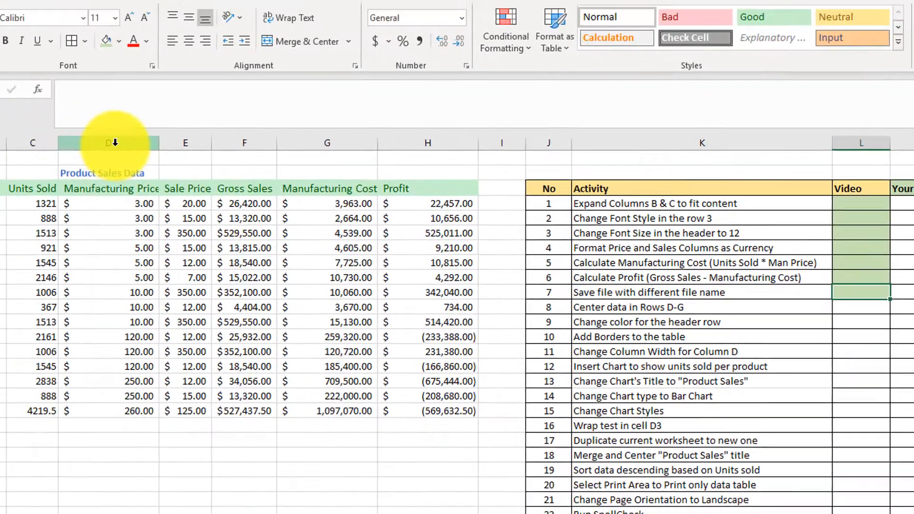
Step: Center the data in columns D through G horizontally
left_click_drag(114, 141, 306, 162)
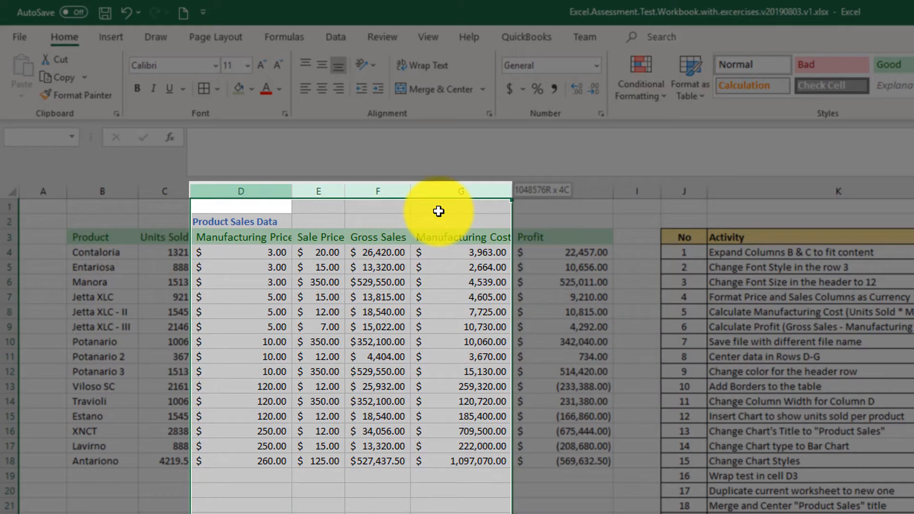
left_click_drag(439, 211, 438, 211)
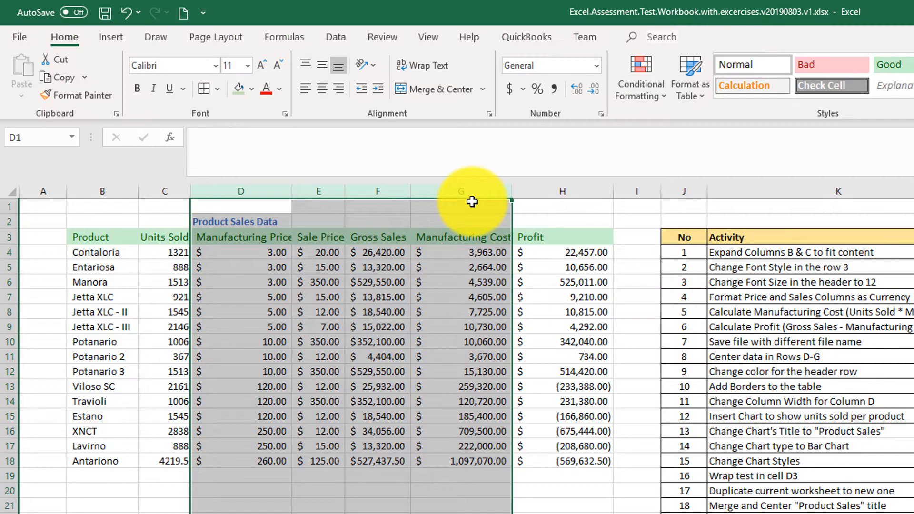
left_click(322, 88)
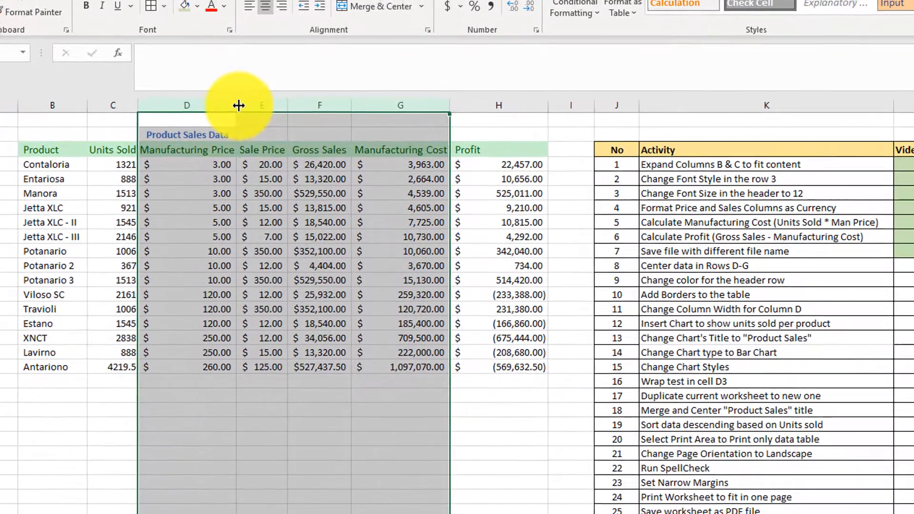
Step: Widen columns D through G to check the centering, undo the width change, and shade activity 8's Video cell green
left_click_drag(239, 105, 292, 97)
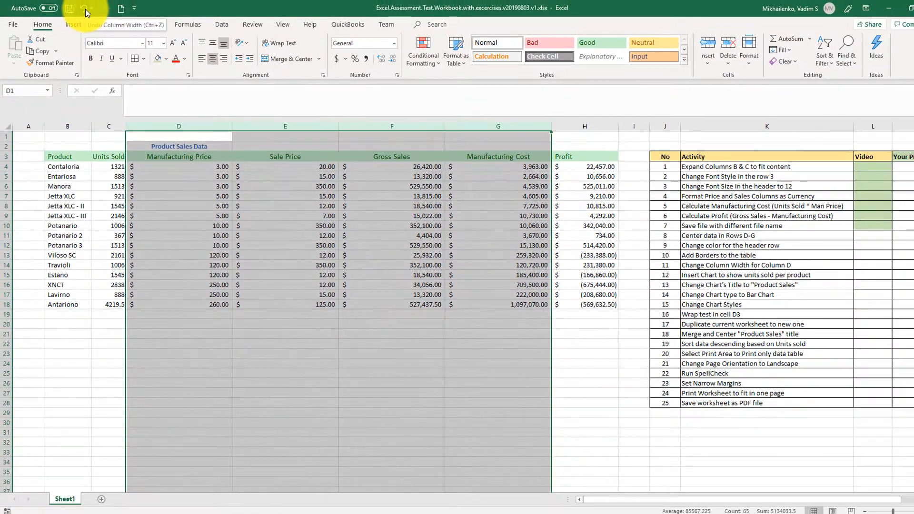
left_click(85, 9)
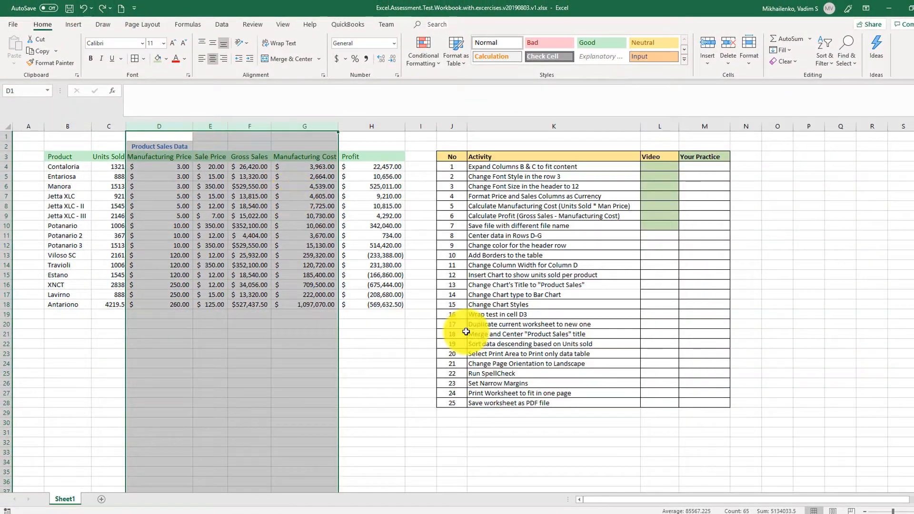
left_click(656, 239)
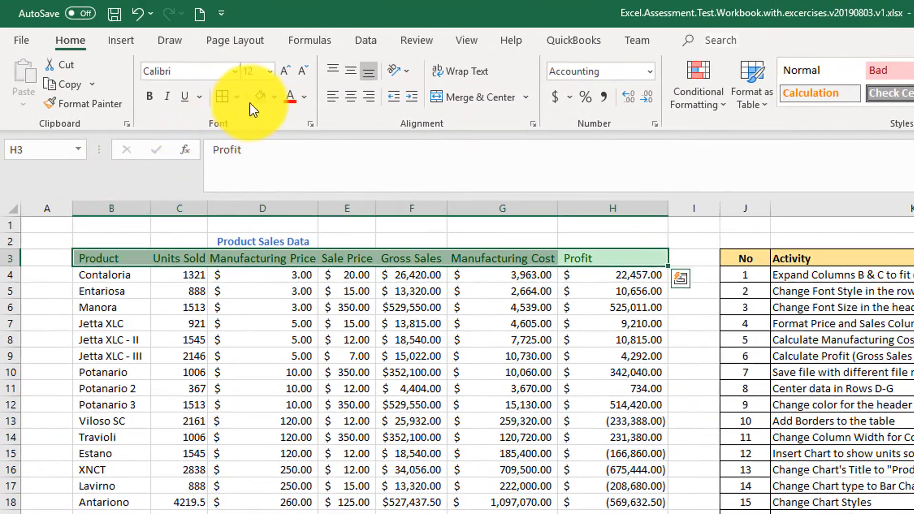
Step: Fill the header row B3:H3 with the lightest gold theme color, and shade activity 9's Video cell green
left_click(275, 98)
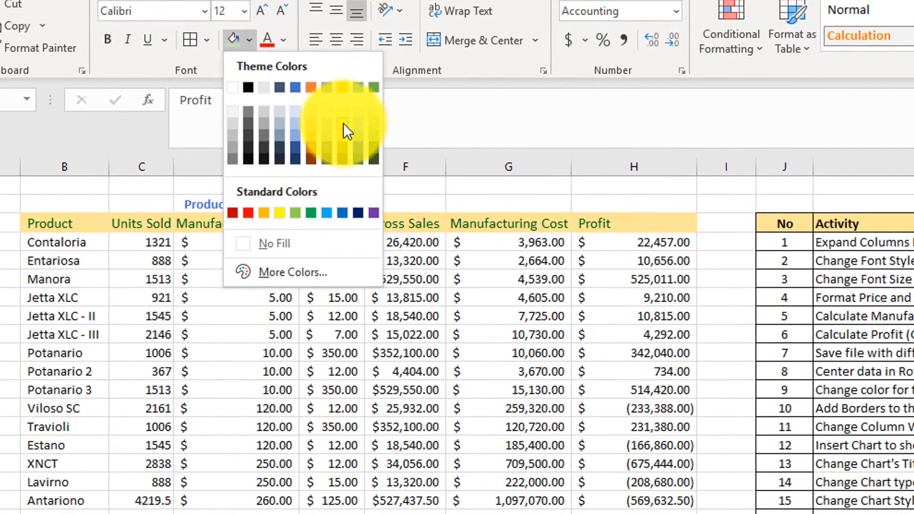
left_click(343, 113)
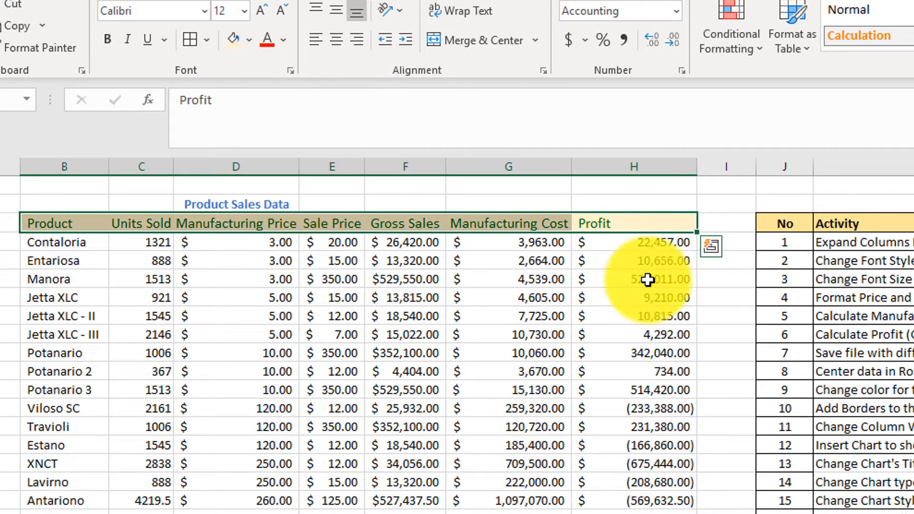
left_click(610, 199)
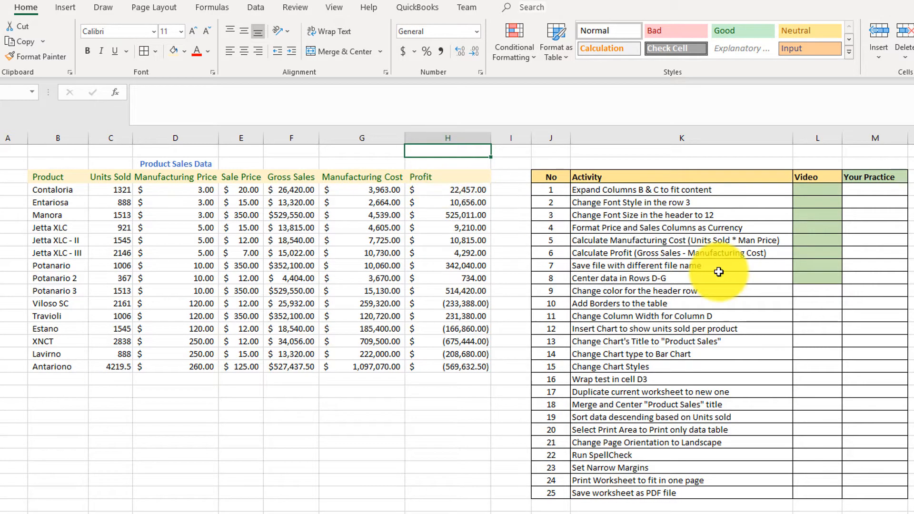
left_click(814, 290)
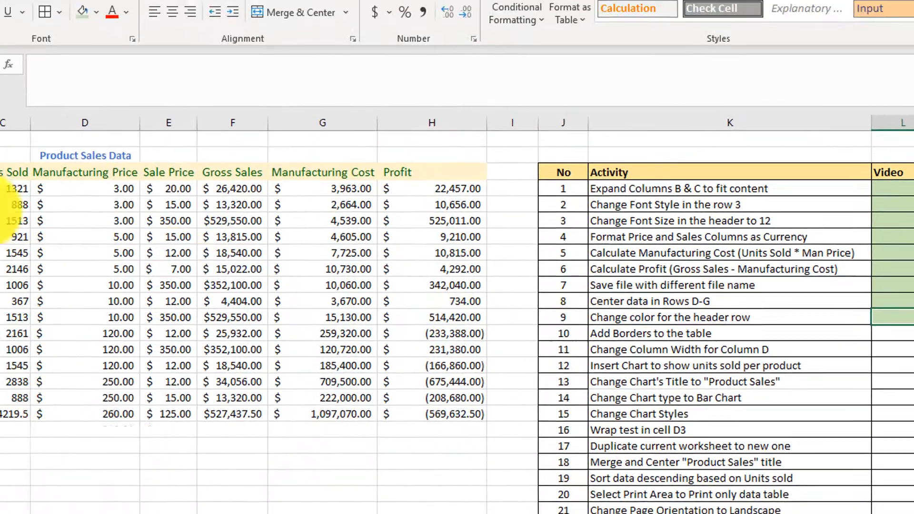
left_click_drag(67, 213, 612, 482)
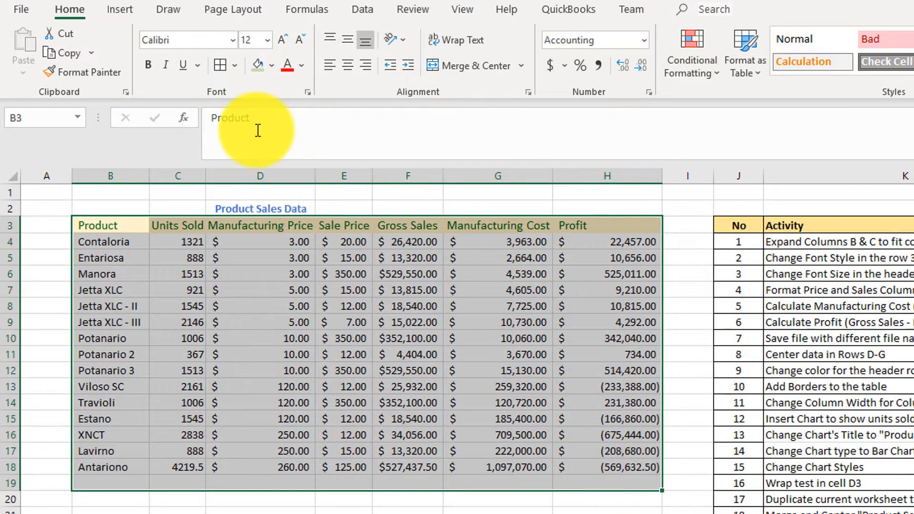
left_click(235, 66)
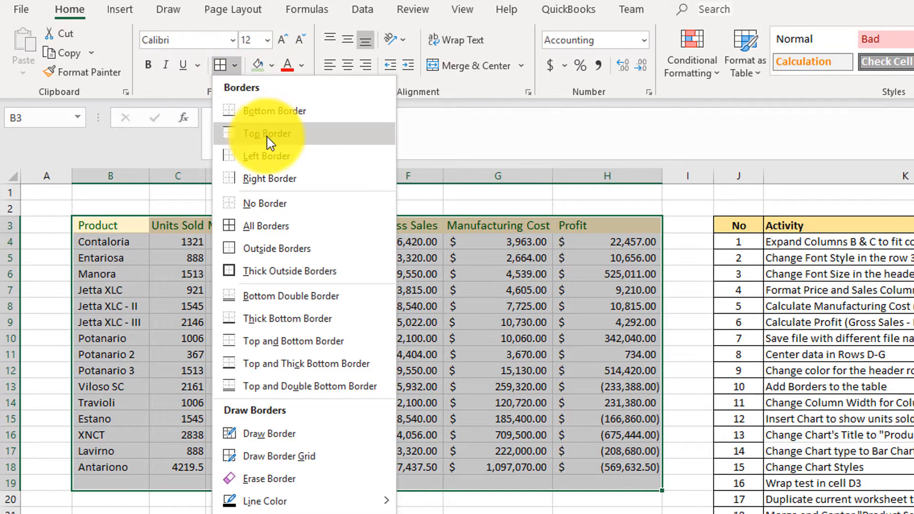
left_click(260, 230)
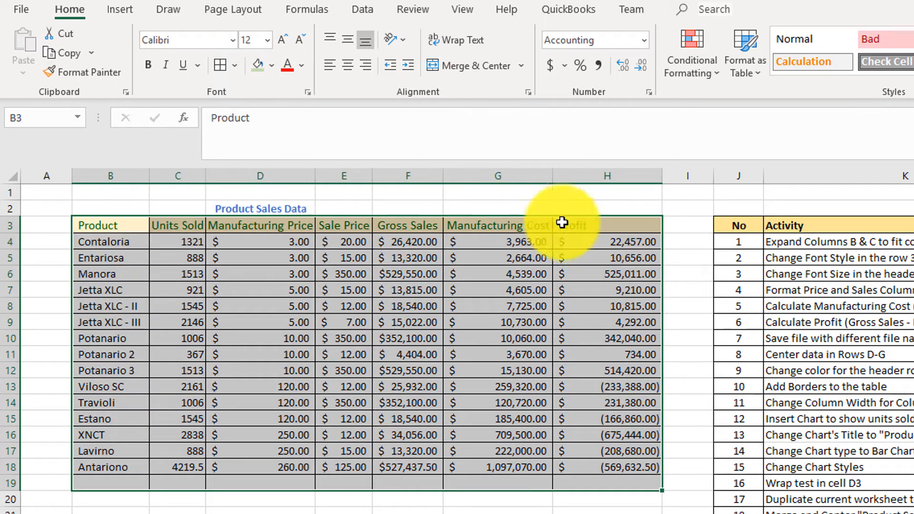
left_click(602, 504)
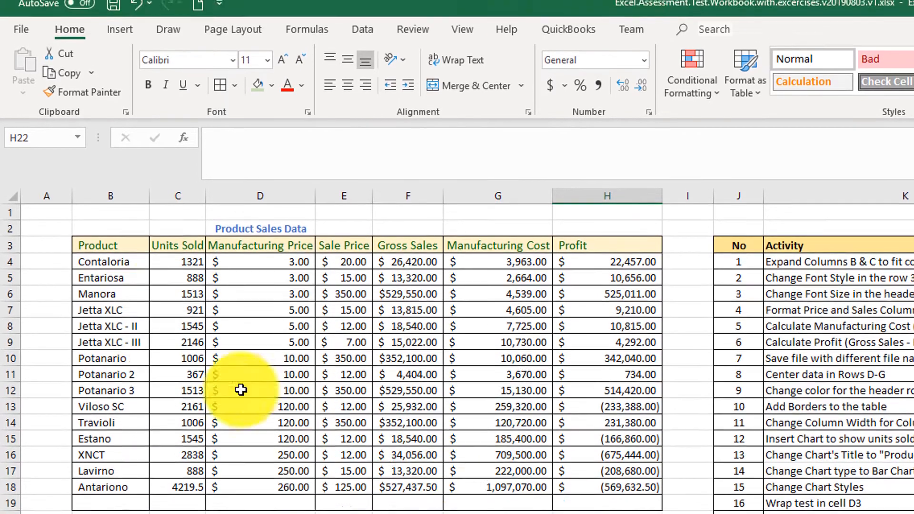
key("ctrl+z")
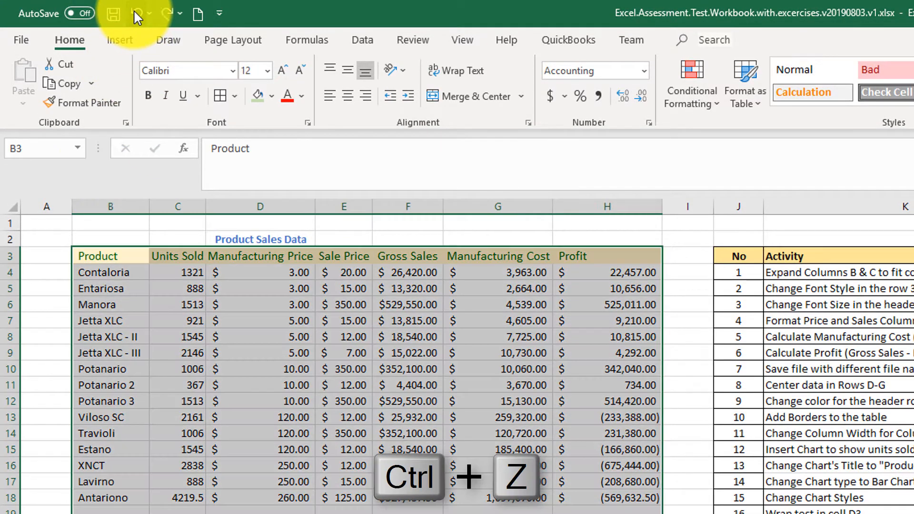
Step: Apply all borders to the product table B3:H18, and make the text in header row B3:H3 bold
left_click_drag(102, 252, 618, 500)
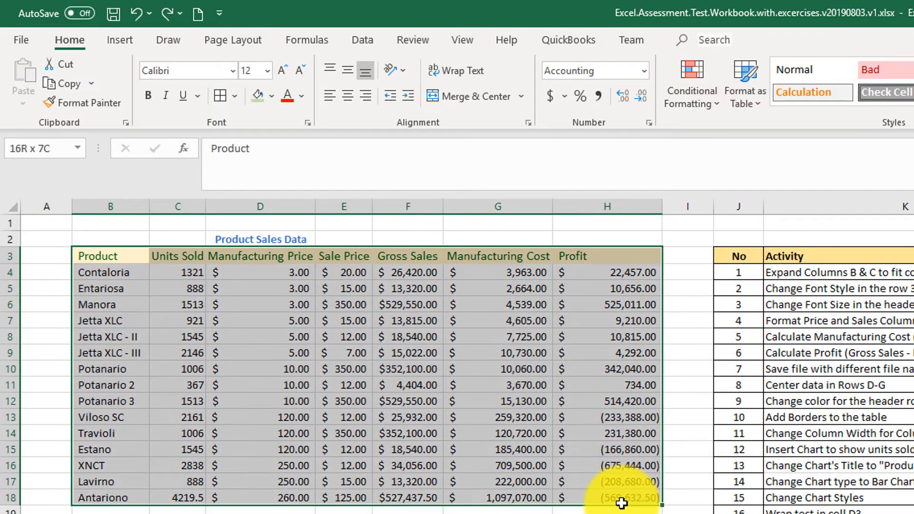
left_click(219, 95)
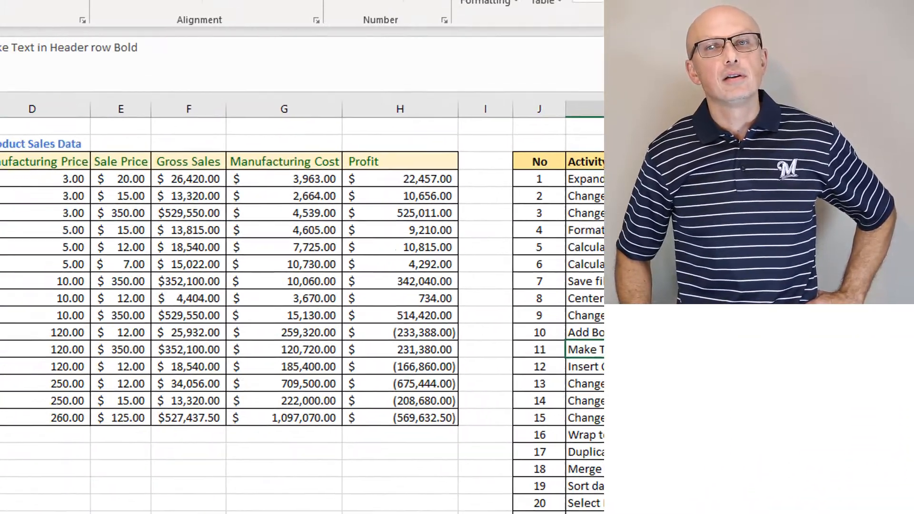
left_click_drag(52, 227, 642, 244)
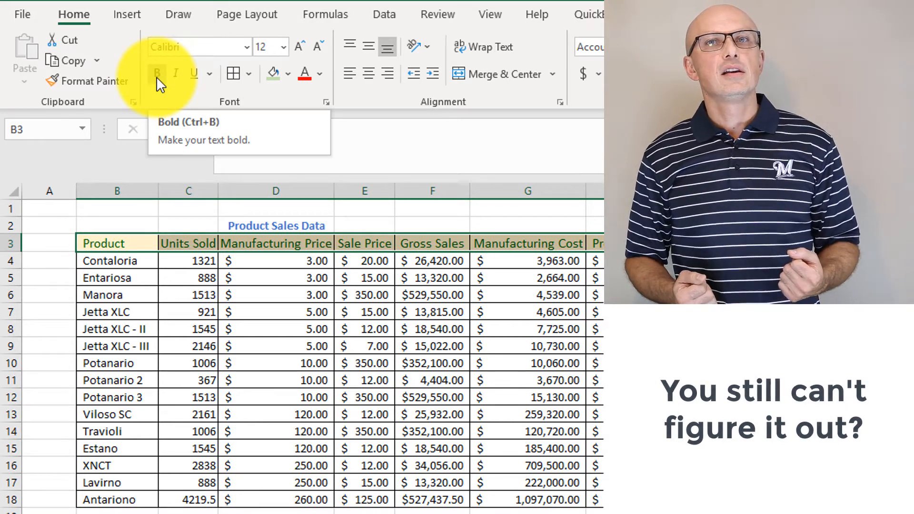
left_click(157, 74)
right_click(286, 247)
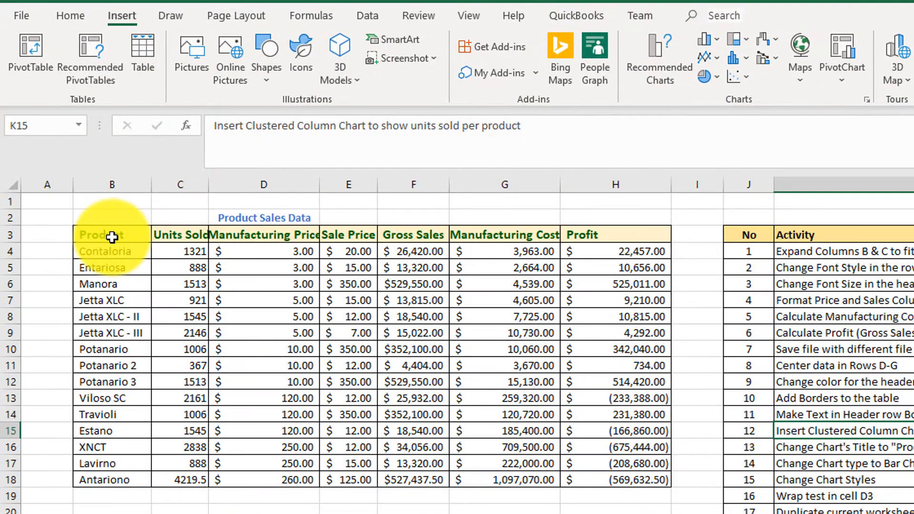
Step: Insert the recommended Clustered Column chart of units sold per product from B3:C18
left_click(113, 237)
left_click_drag(113, 238, 202, 484)
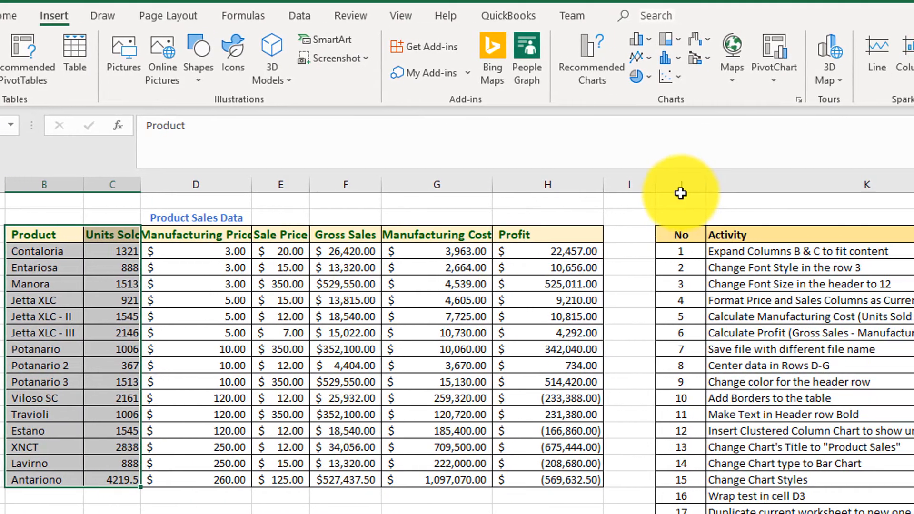
left_click(594, 67)
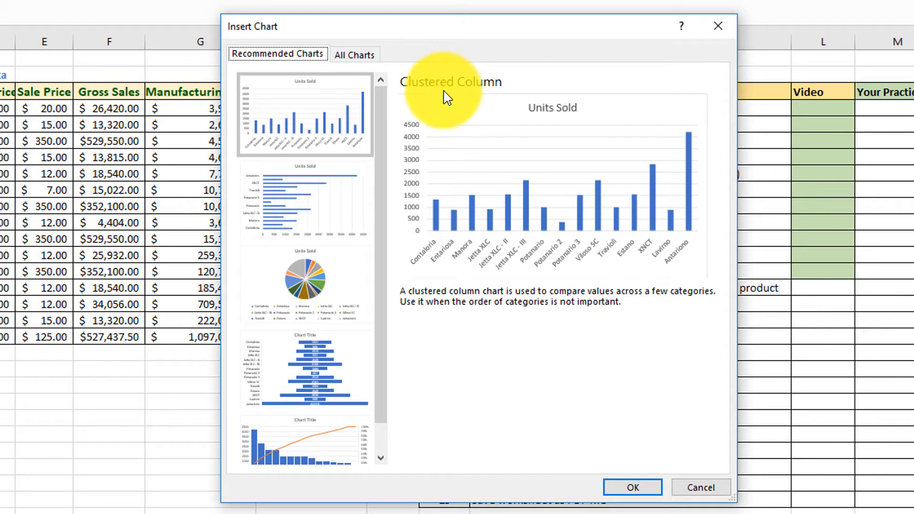
left_click(348, 140)
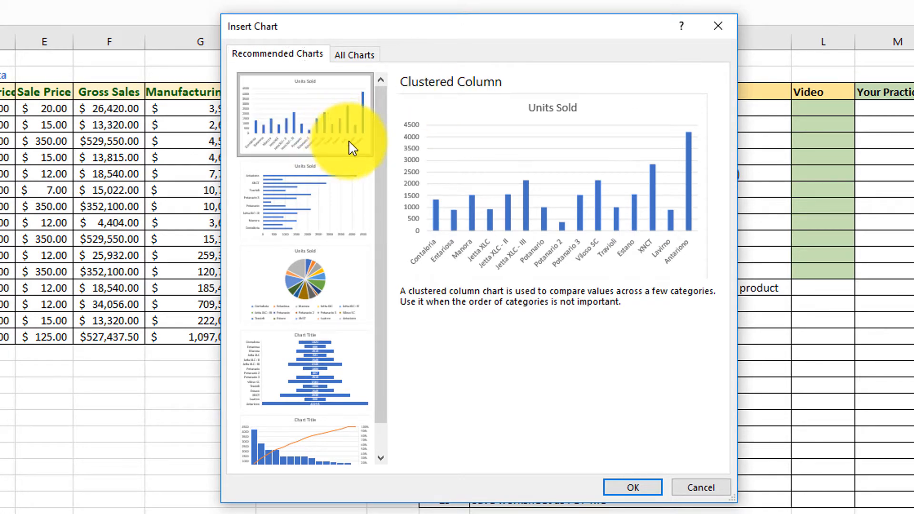
left_click(640, 493)
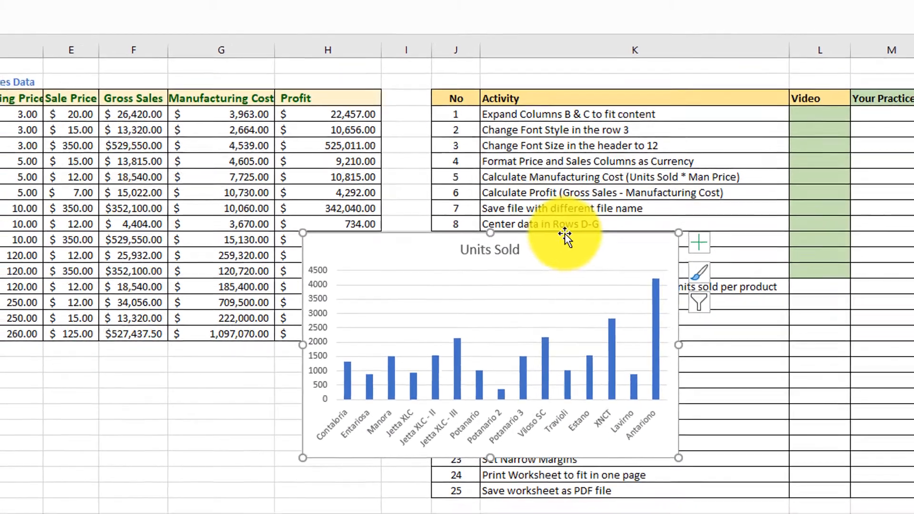
Step: Move the Units Sold chart below the product table, and shade activity 12's Video cell green
left_click_drag(562, 238, 316, 353)
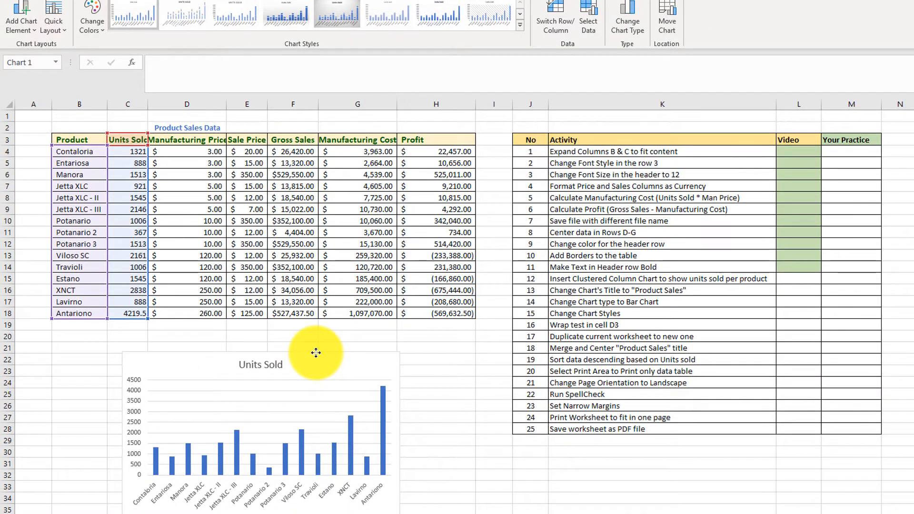
left_click(787, 282)
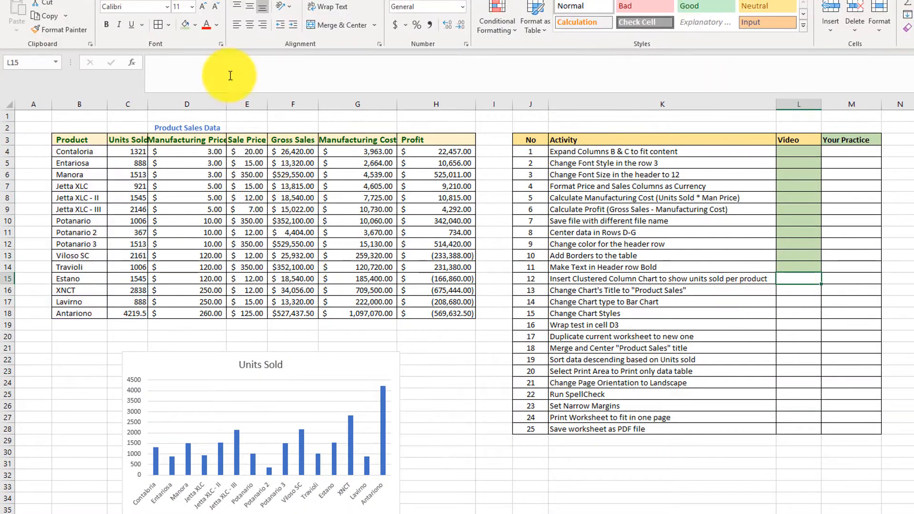
left_click(186, 26)
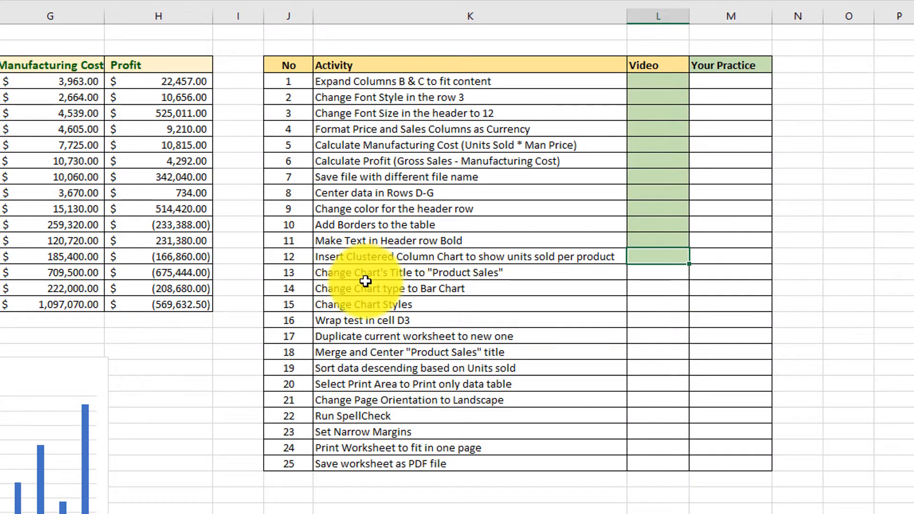
Step: Change the chart title to "Product Sales", and shade activity 13's Video cell green
left_click(426, 275)
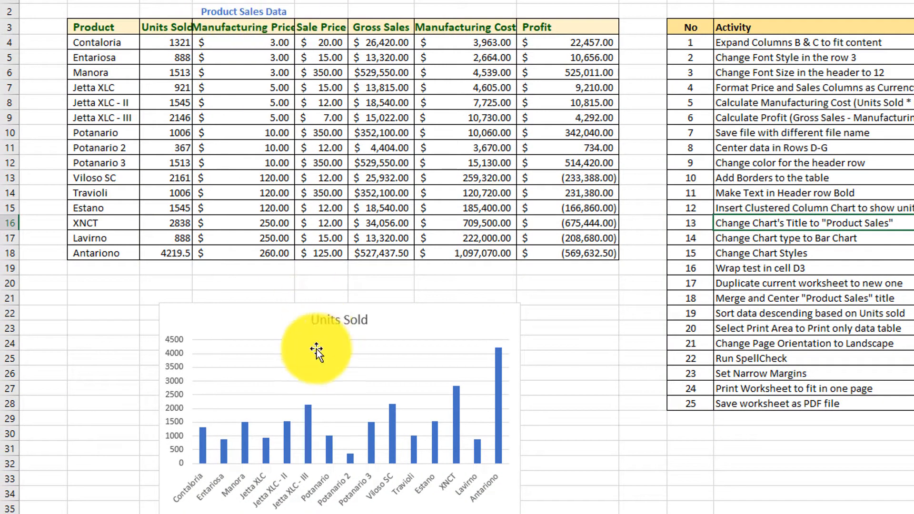
left_click(352, 322)
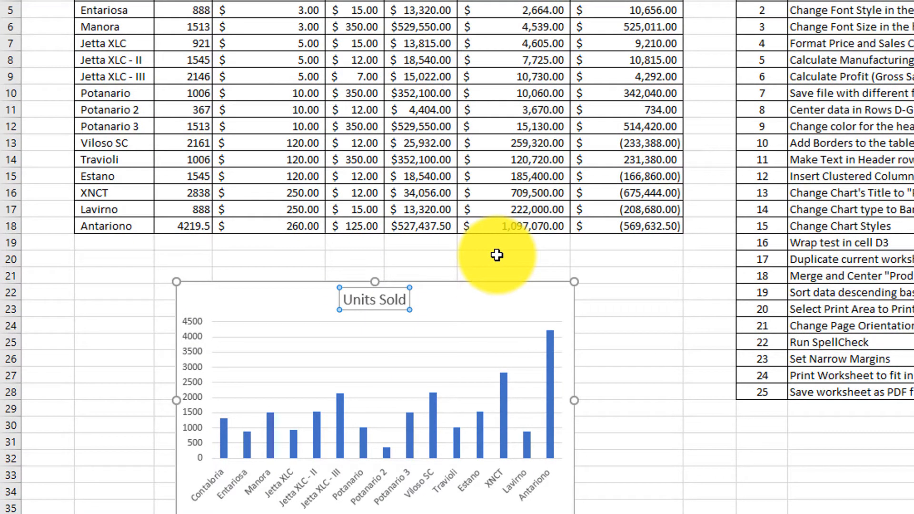
left_click(378, 302)
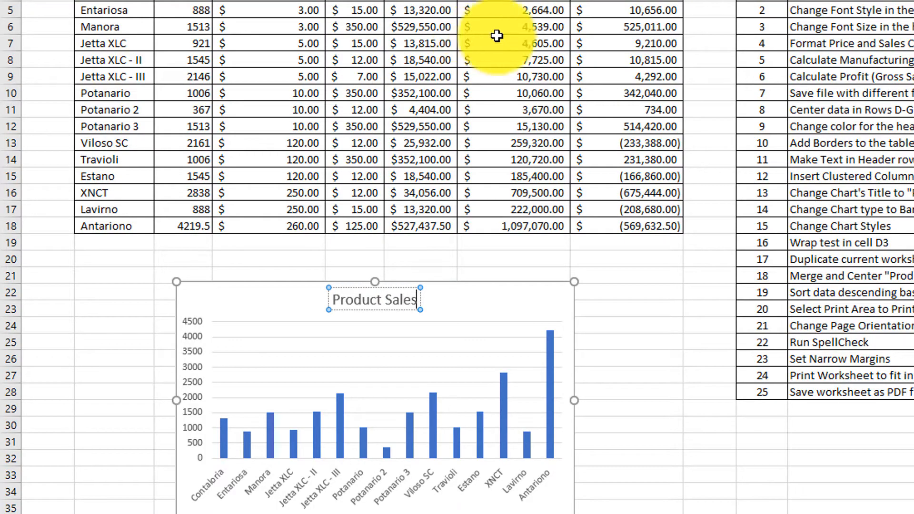
left_click(638, 307)
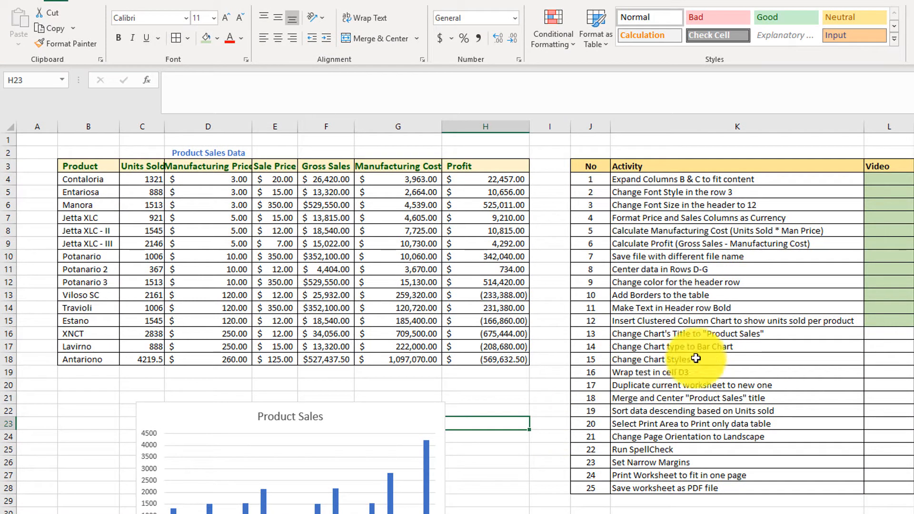
left_click(884, 338)
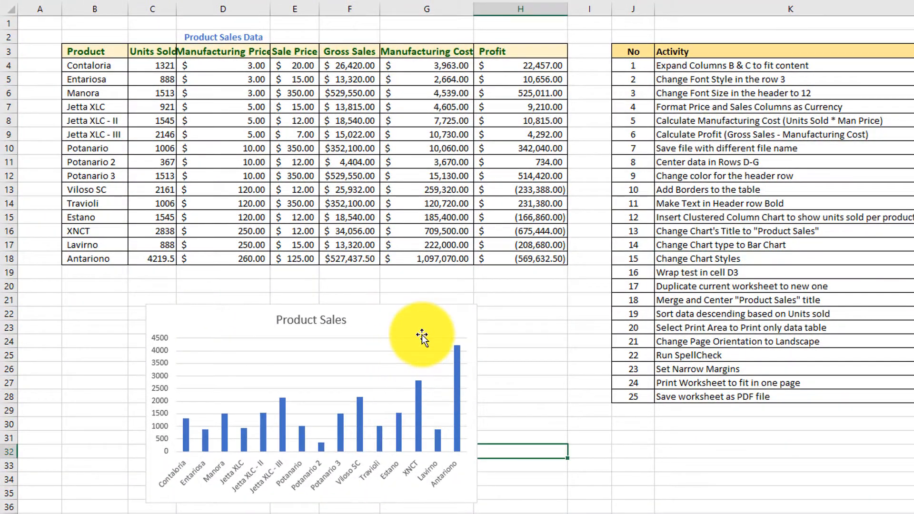
Step: Change the Product Sales chart to the Clustered Bar variant with differently colored bars, and shade activity 14's Video cell green
left_click(474, 334)
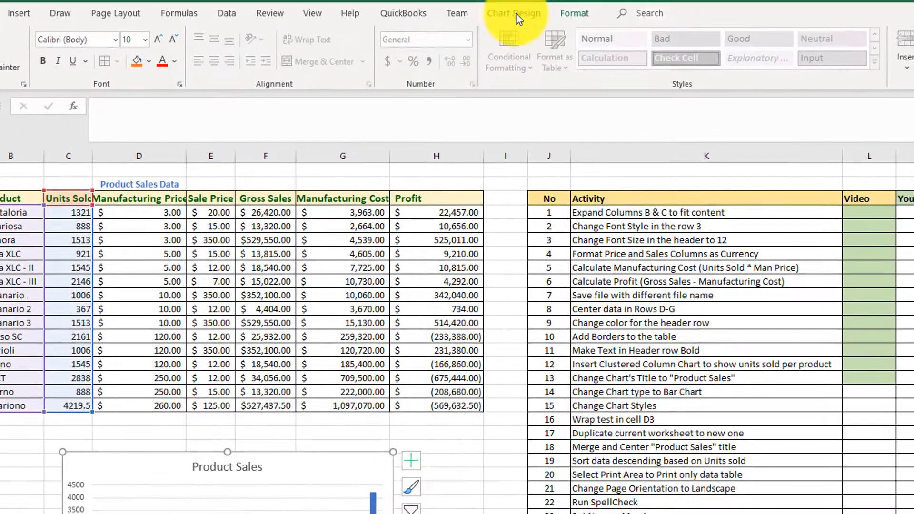
left_click(518, 13)
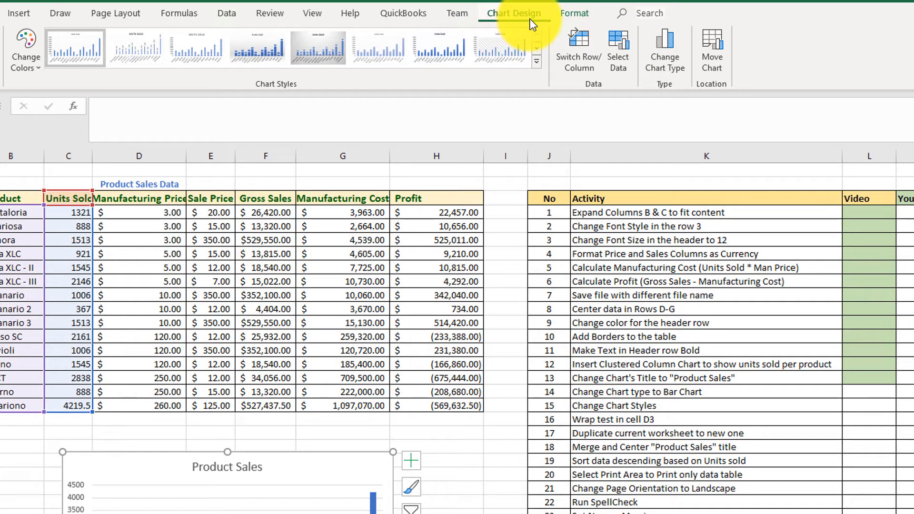
left_click(674, 65)
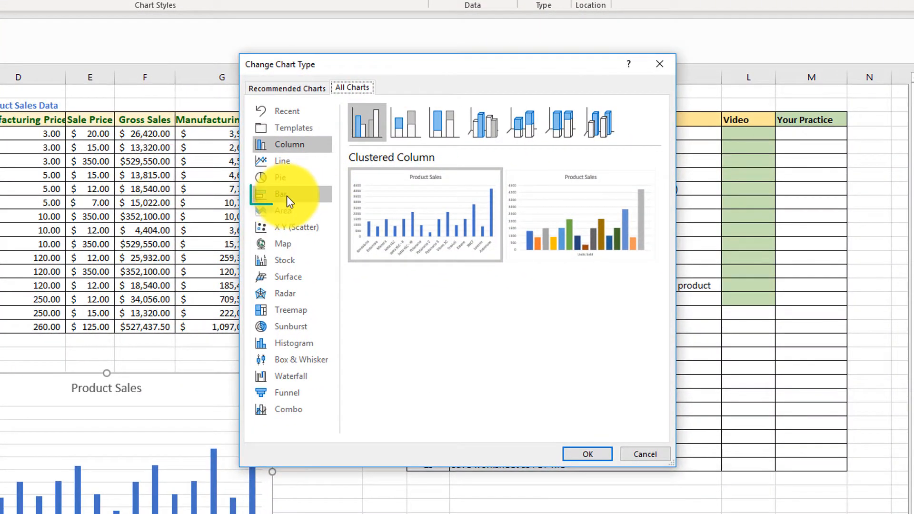
left_click(286, 195)
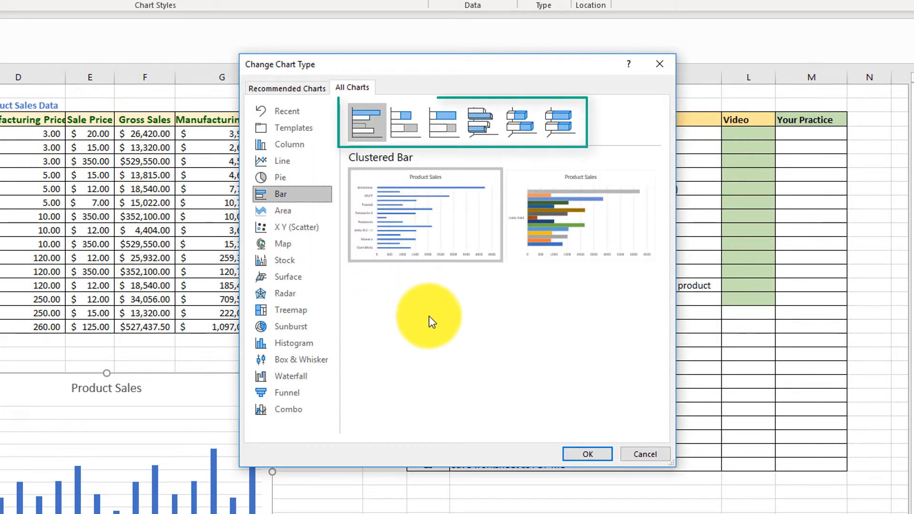
left_click(401, 129)
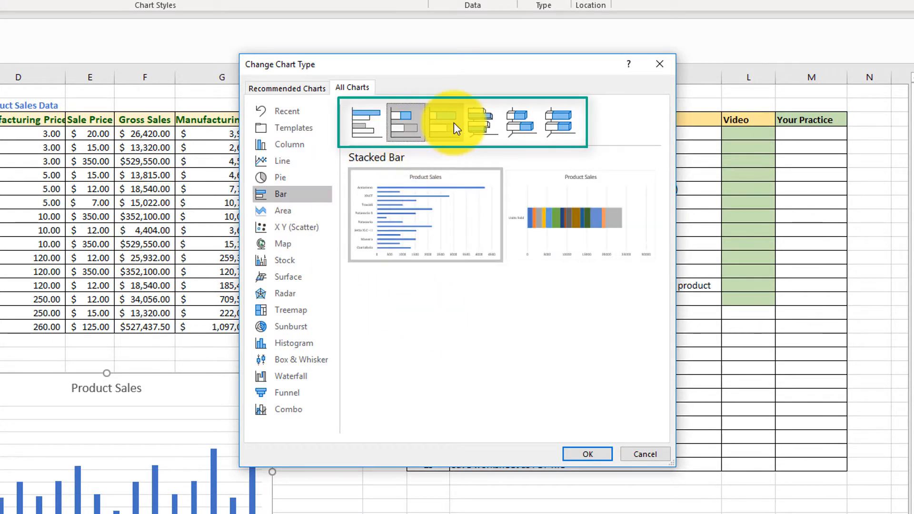
left_click(383, 131)
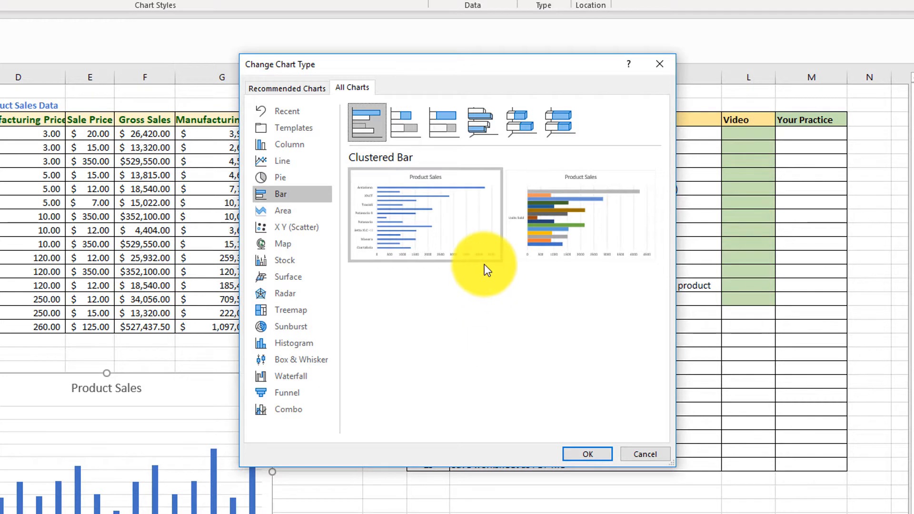
mouse_move(571, 251)
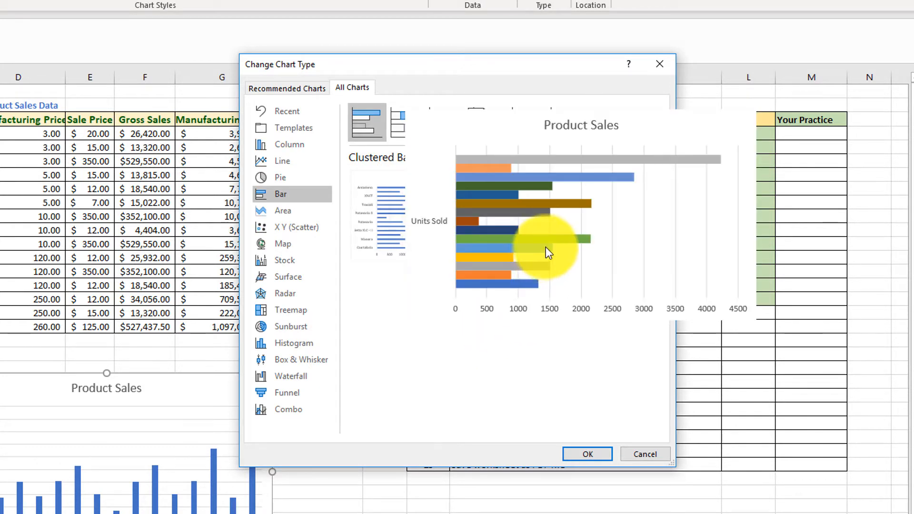
left_click(593, 455)
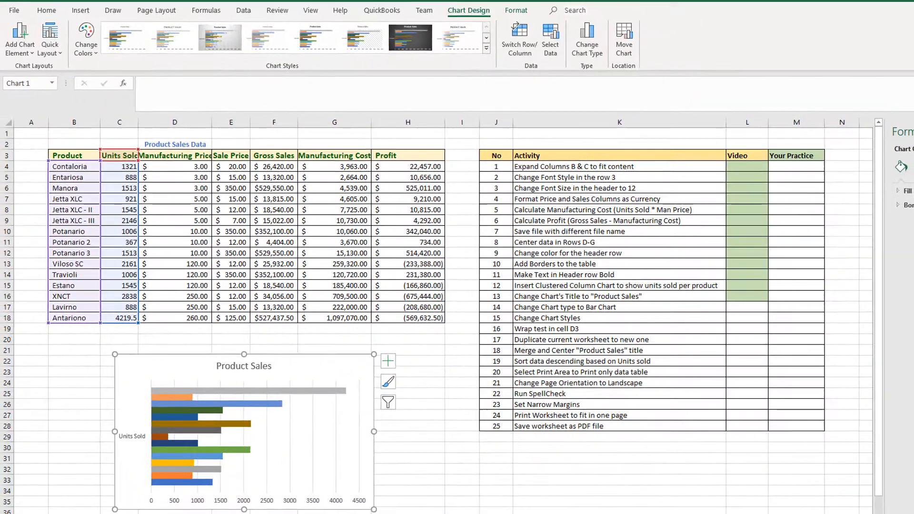
left_click(719, 309)
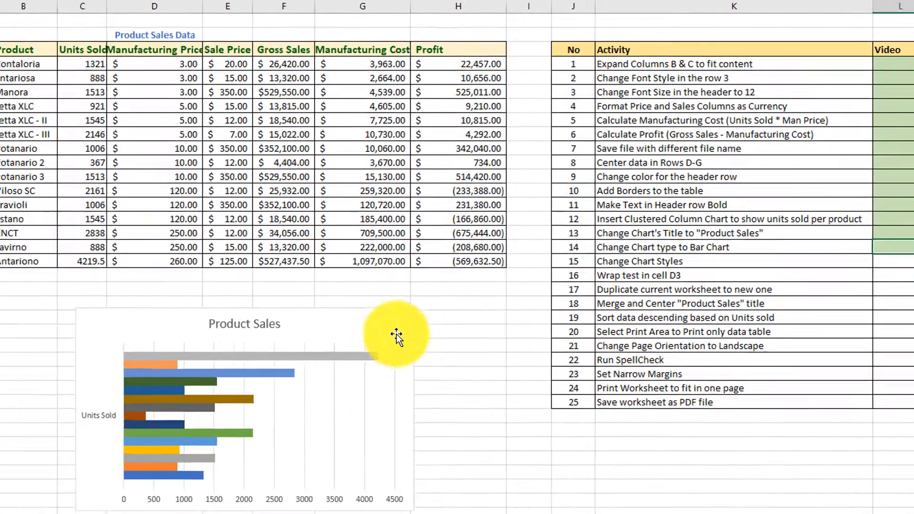
Step: Apply chart Style 6 to the Product Sales bar chart, and shade activity 15's Video cell green
left_click(153, 382)
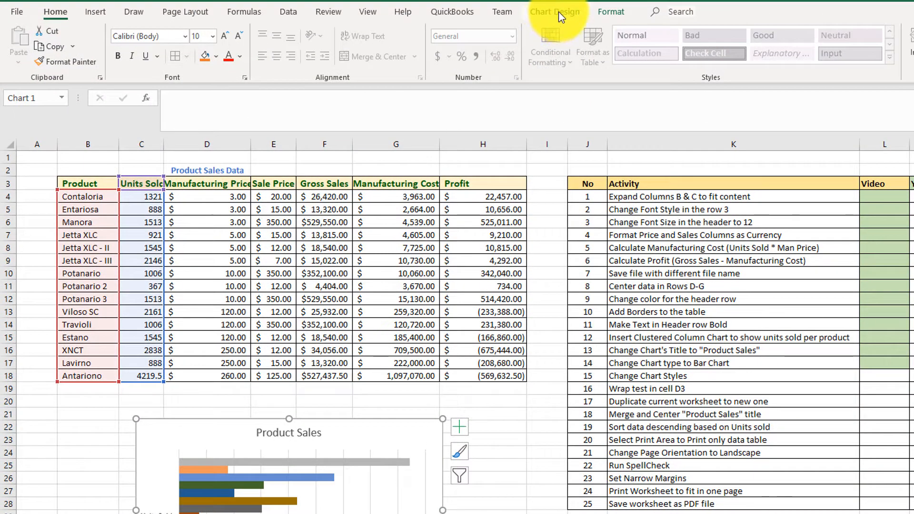
left_click(559, 14)
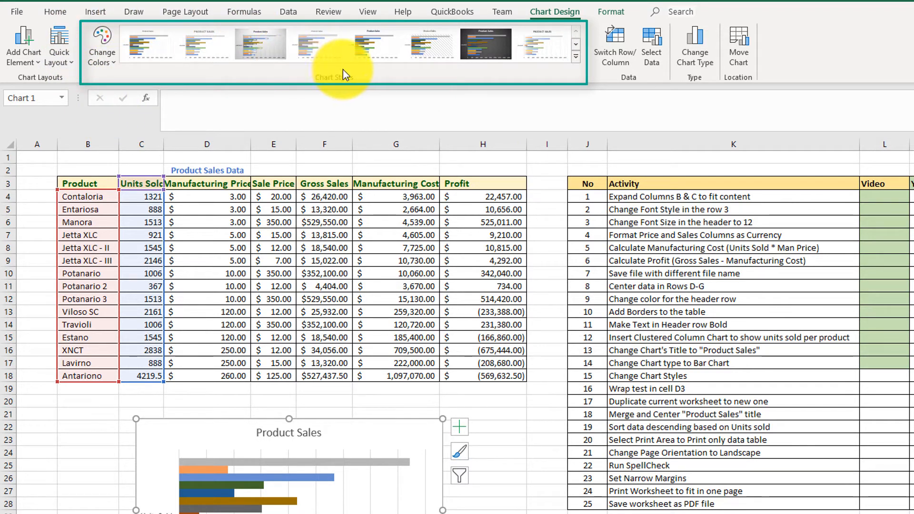
left_click(577, 56)
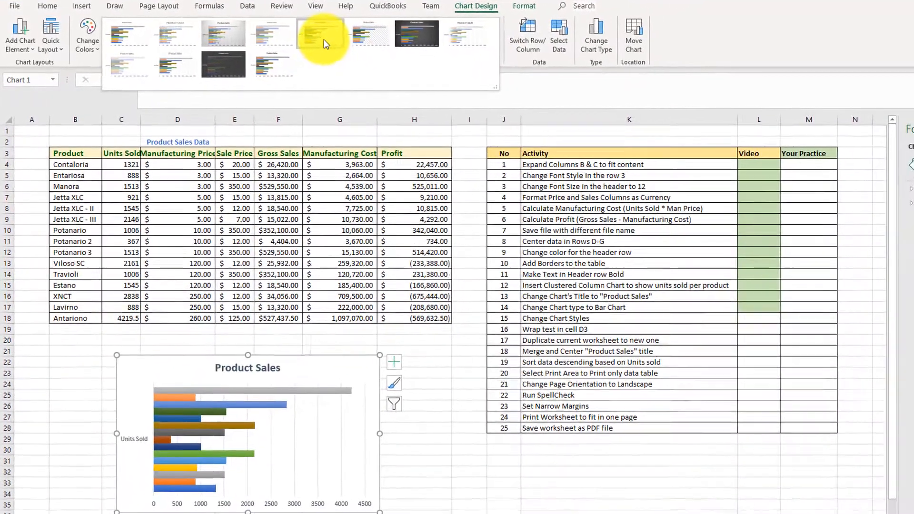
left_click(372, 42)
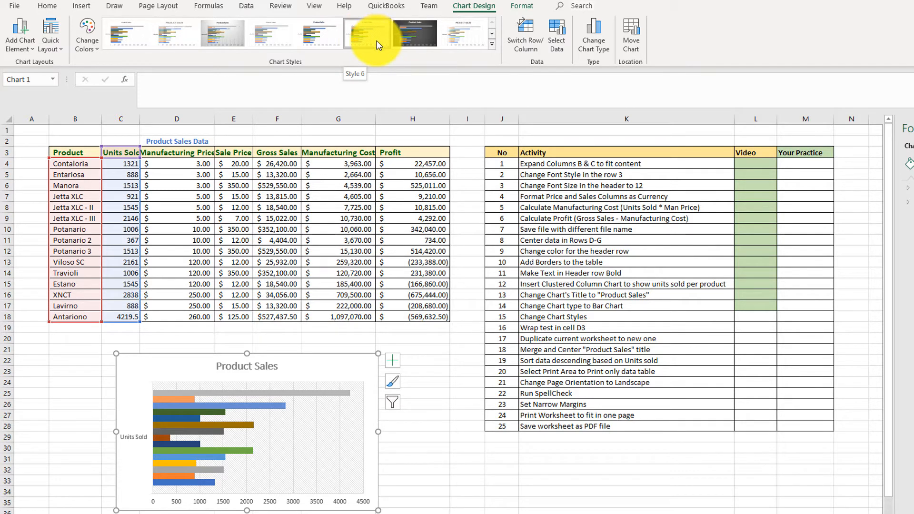
left_click(47, 6)
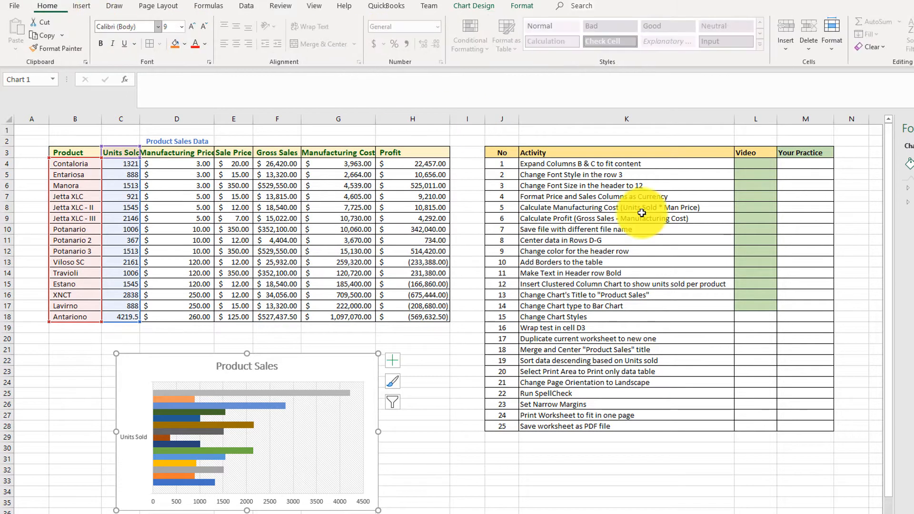
left_click(755, 318)
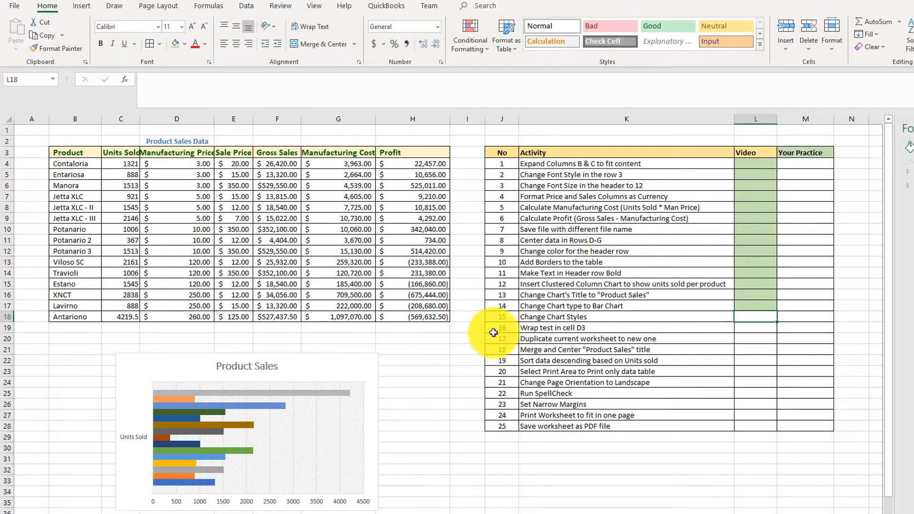
left_click(176, 47)
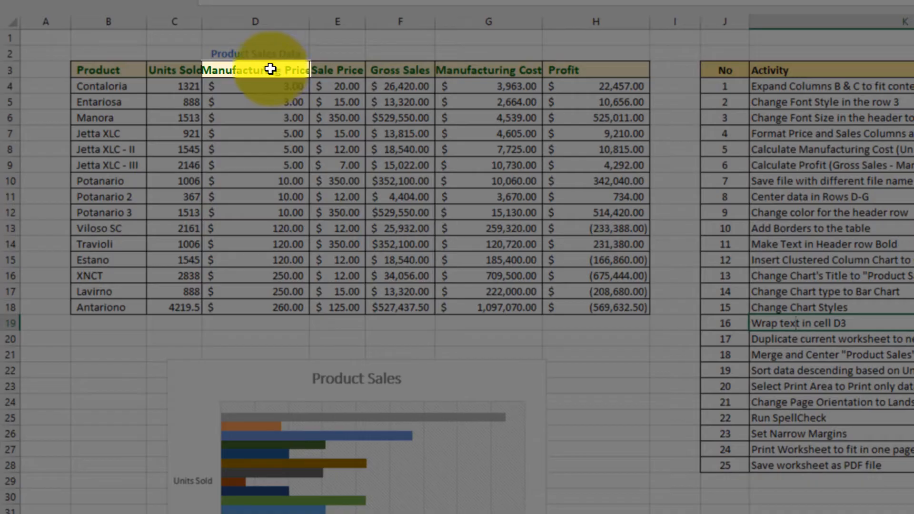
Step: Wrap the text in header cell D3 and narrow its column slightly, shading activity 16's Video cell green
left_click(270, 70)
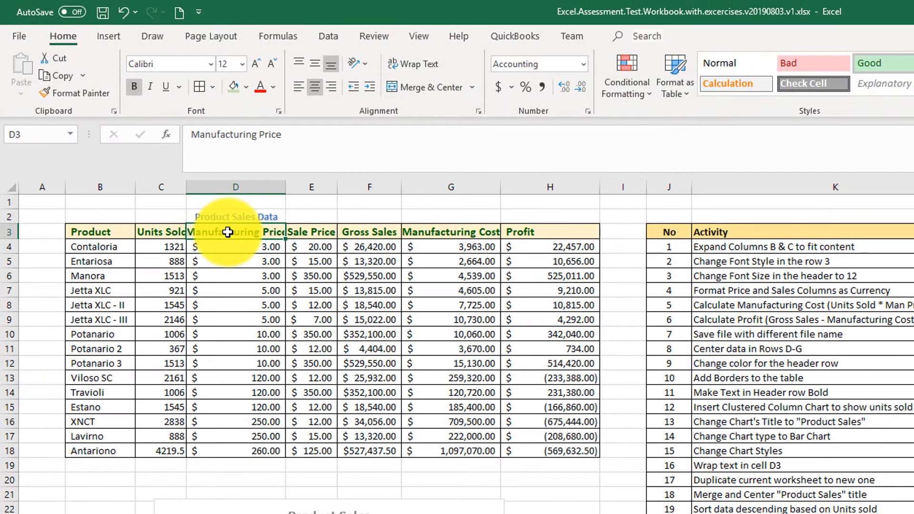
left_click(409, 62)
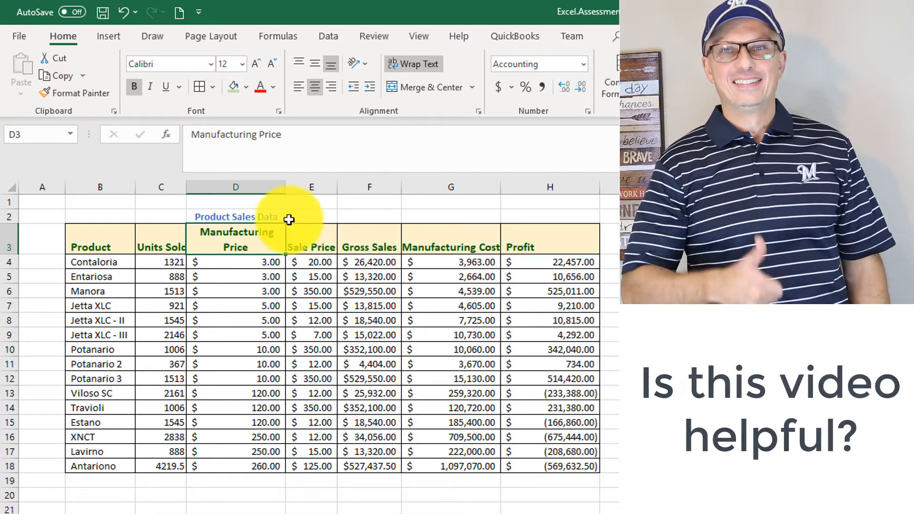
mouse_move(284, 188)
left_mouse_down()
mouse_move(245, 192)
mouse_move(283, 194)
mouse_move(277, 190)
left_mouse_up()
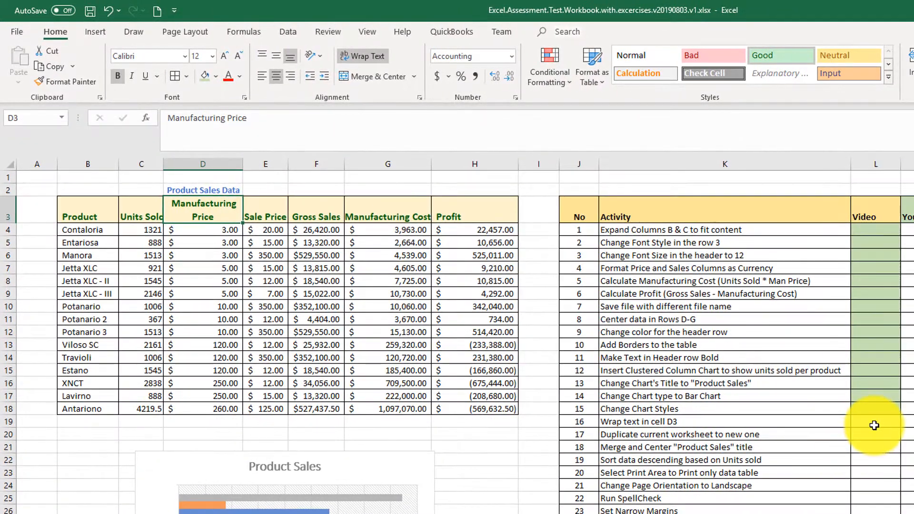
left_click(875, 425)
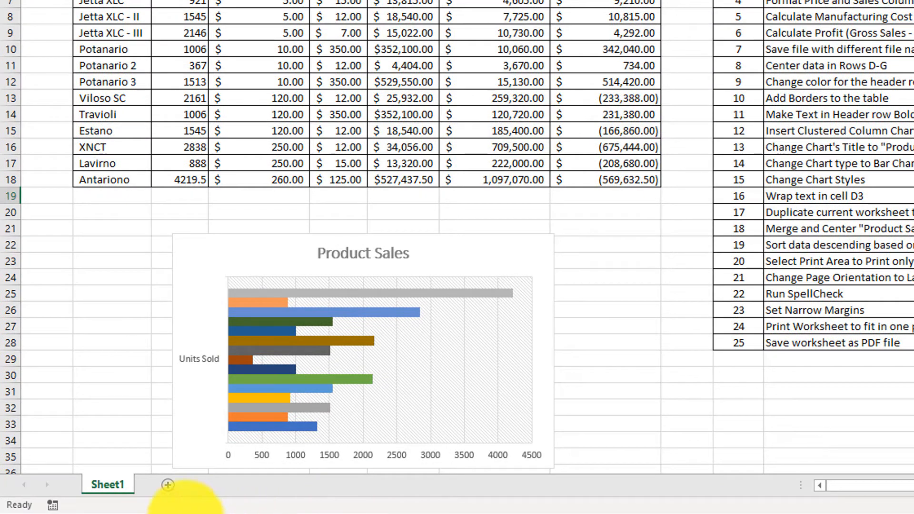
Step: Duplicate Sheet1 within the same workbook, placing the copy before Sheet1, and shade activity 17's Video cell green
right_click(116, 489)
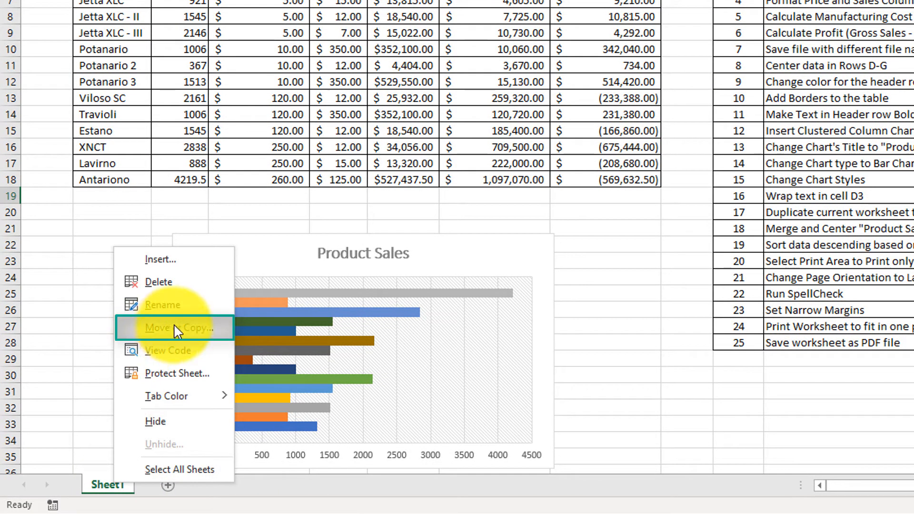
left_click(177, 337)
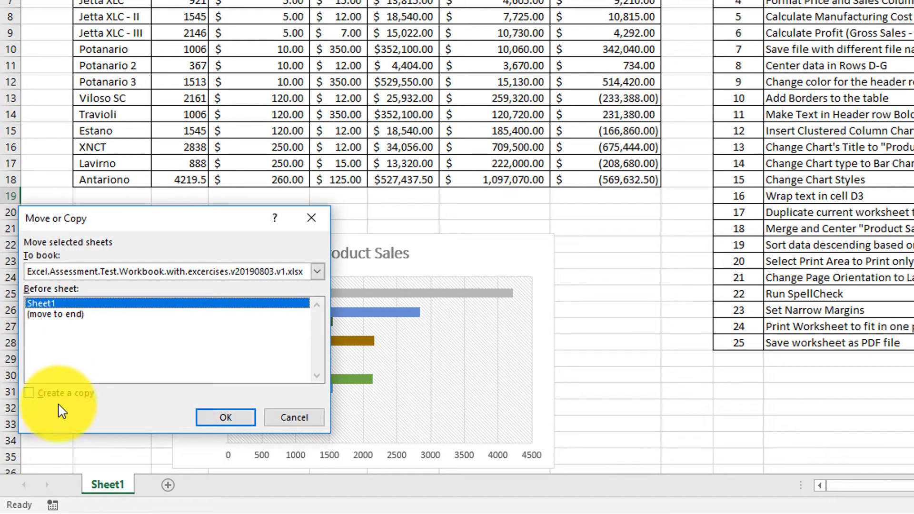
left_click(29, 393)
left_click(223, 421)
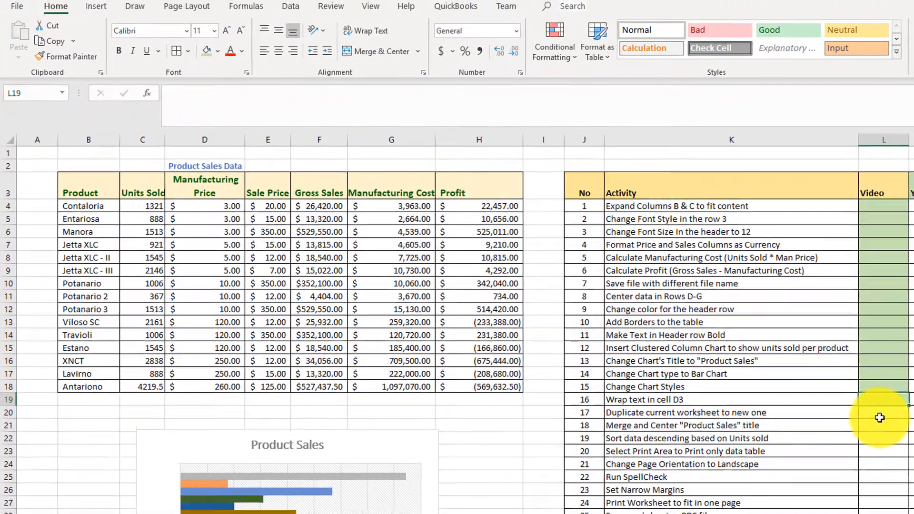
left_click(879, 418)
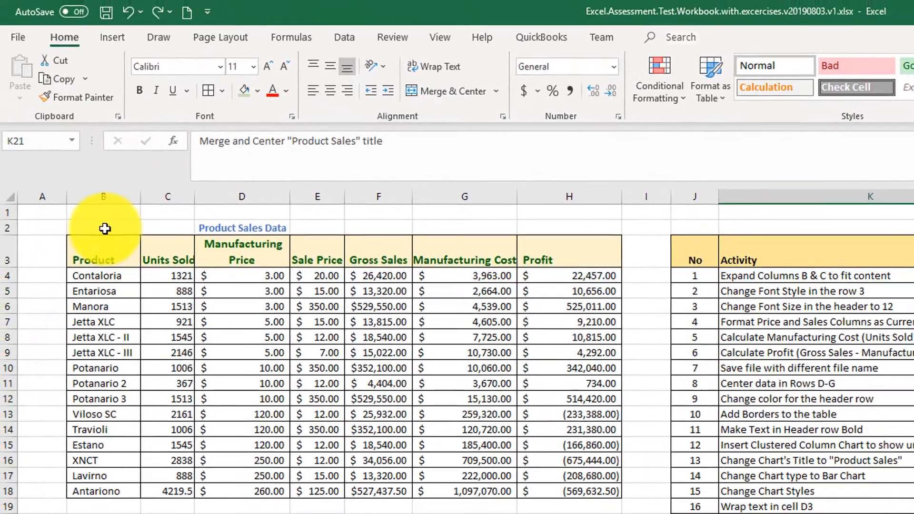
Step: Merge and center the "Product Sales Data" title across B2:H2, and shade activity 18's Video cell green
left_click_drag(106, 229, 555, 227)
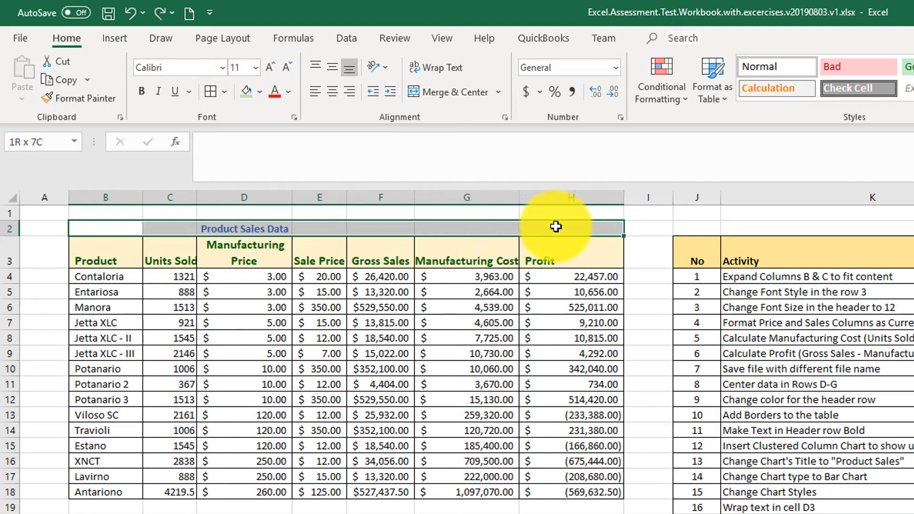
left_click(466, 101)
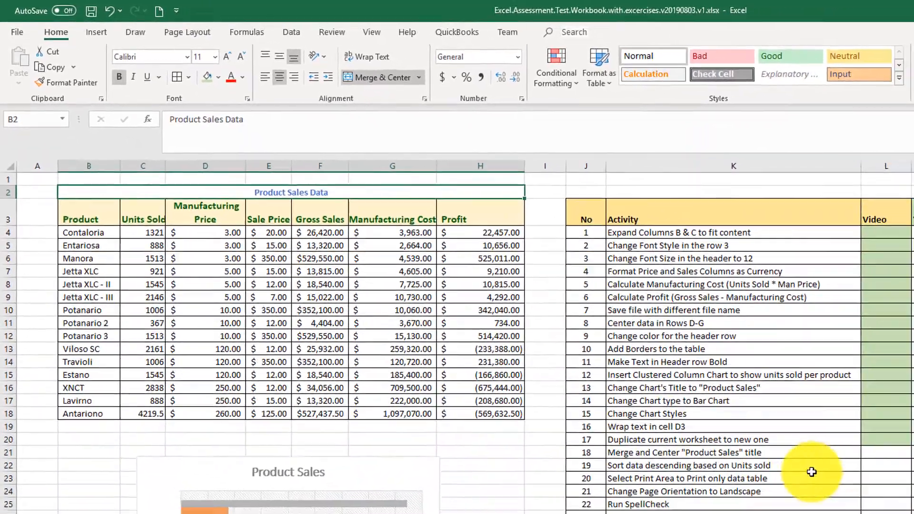
left_click(847, 437)
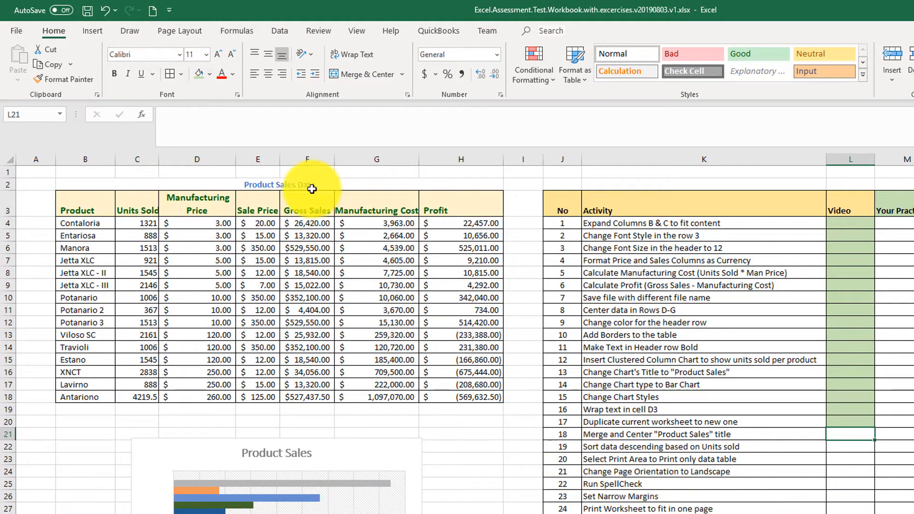
left_click(198, 75)
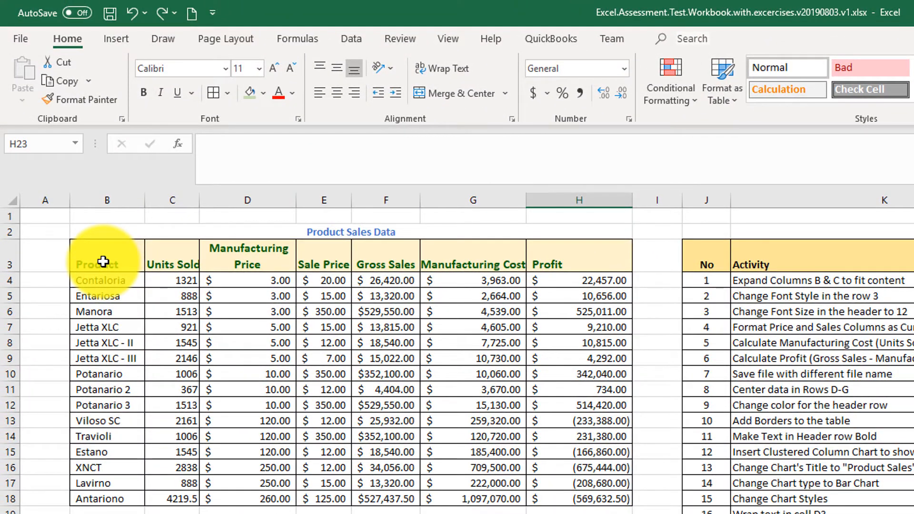
Step: Sort the product table, with headers, by Units Sold from largest to smallest, and shade activity 19's Video cell green
left_click_drag(104, 262, 631, 499)
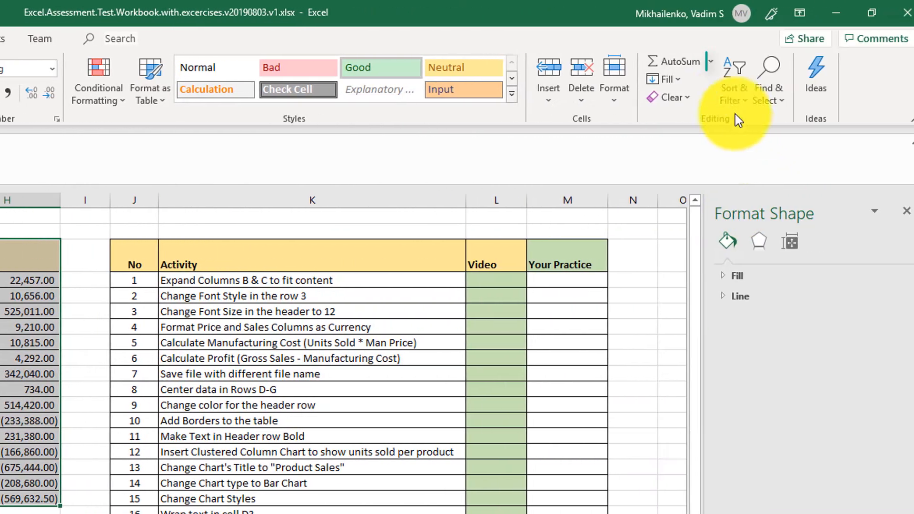
left_click(733, 97)
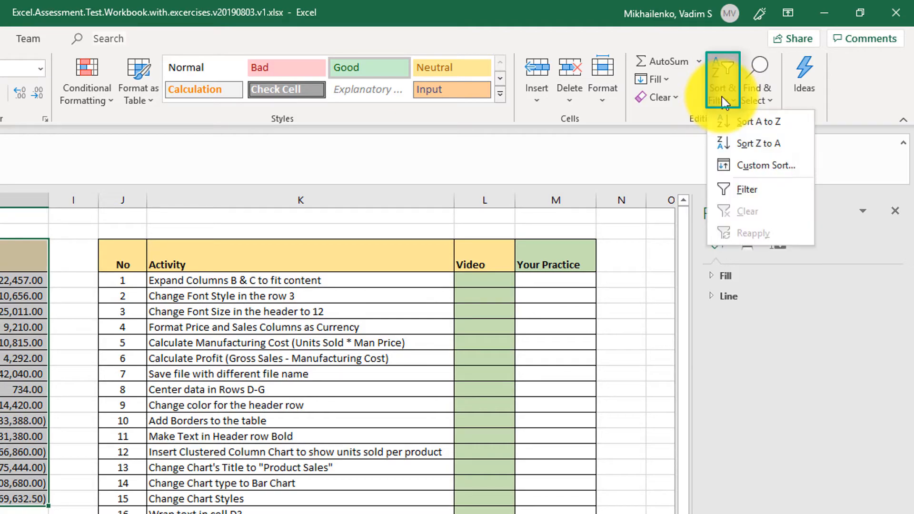
left_click(743, 167)
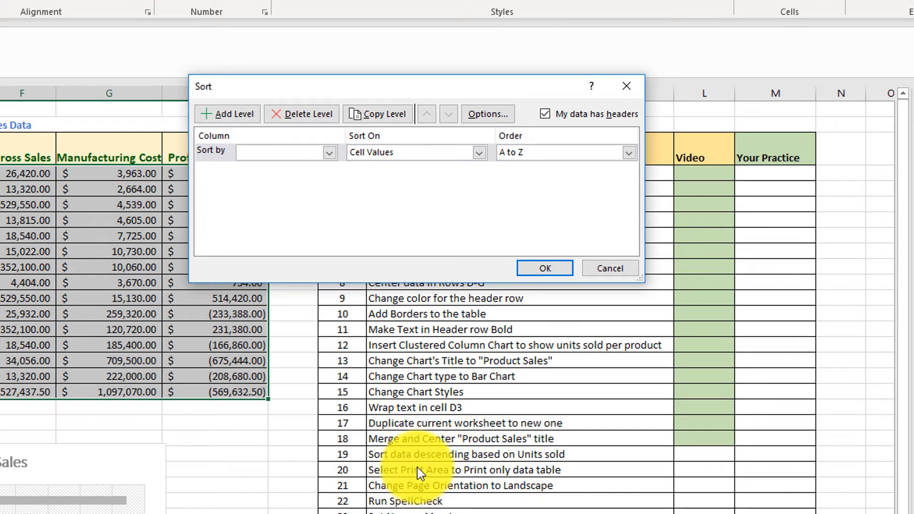
left_click(329, 152)
left_click(292, 179)
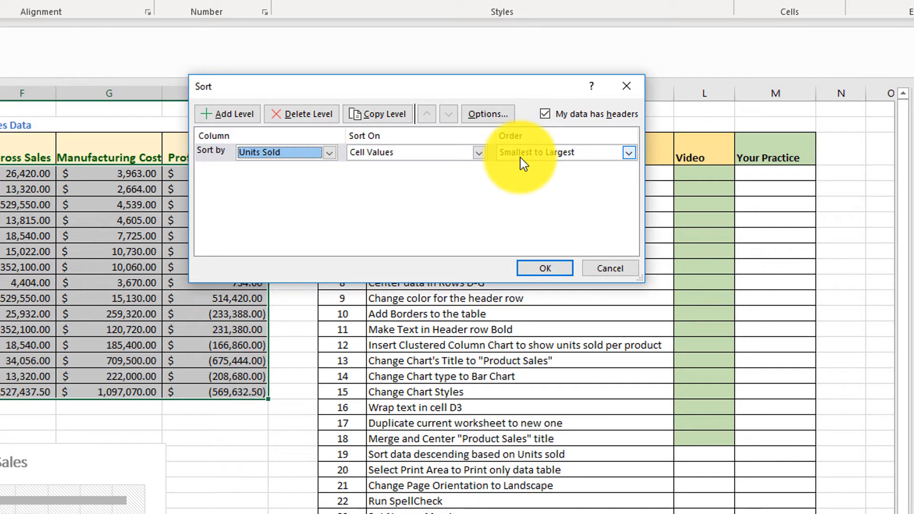
left_click(629, 153)
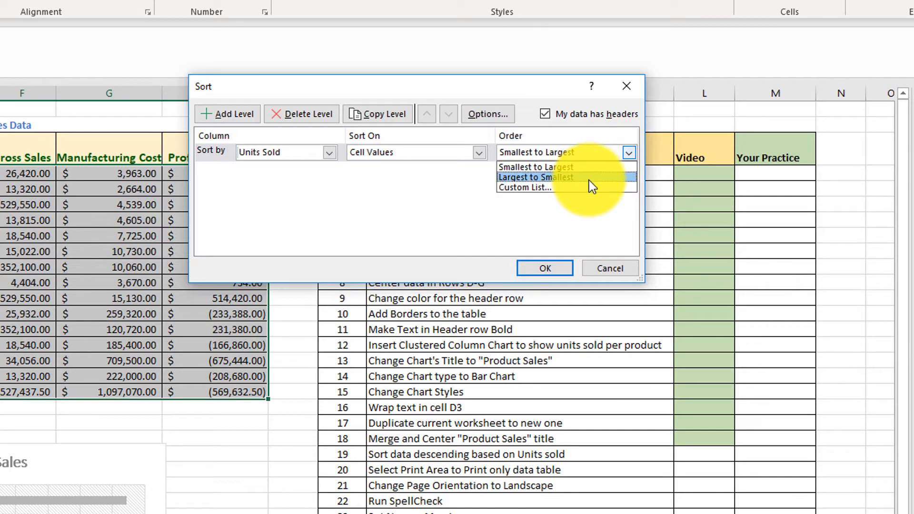
left_click(570, 177)
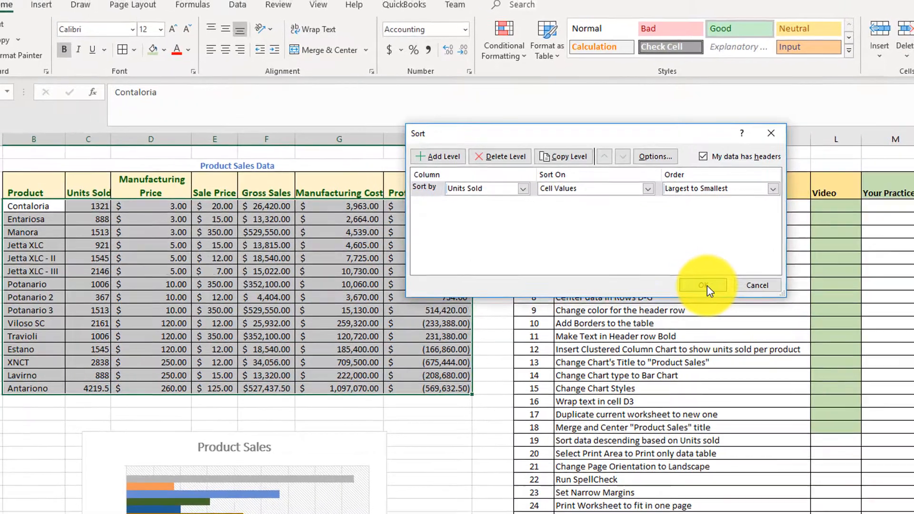
left_click(707, 286)
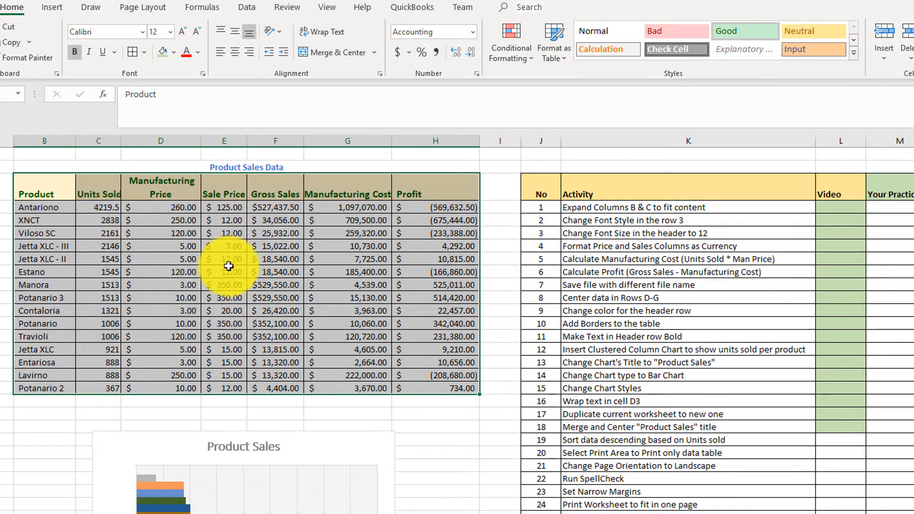
left_click(843, 444)
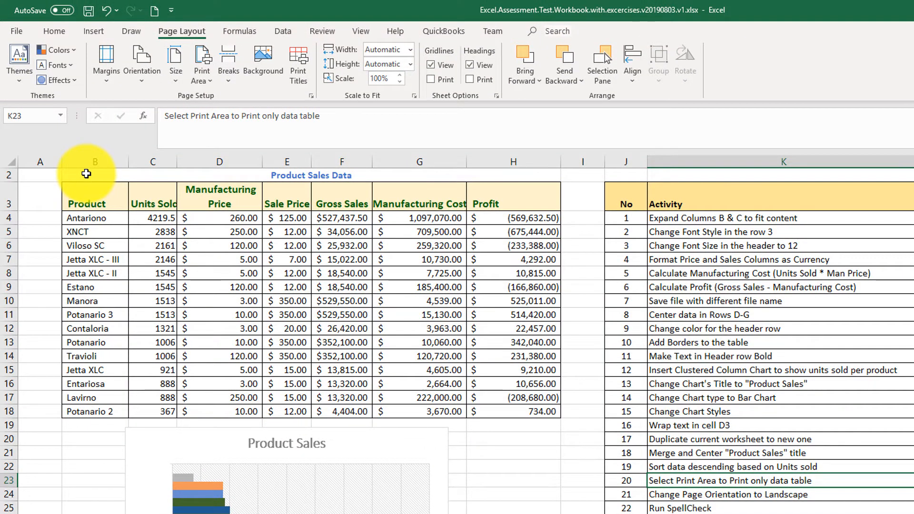
Step: Examine each page of the worksheet in print preview to see how the table, chart and activity list are split
left_click(86, 173)
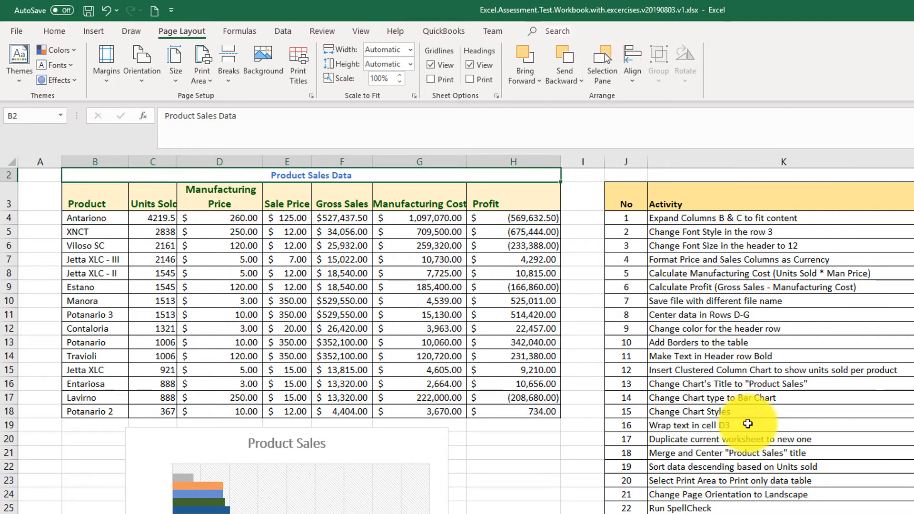
left_click(16, 32)
left_click(43, 224)
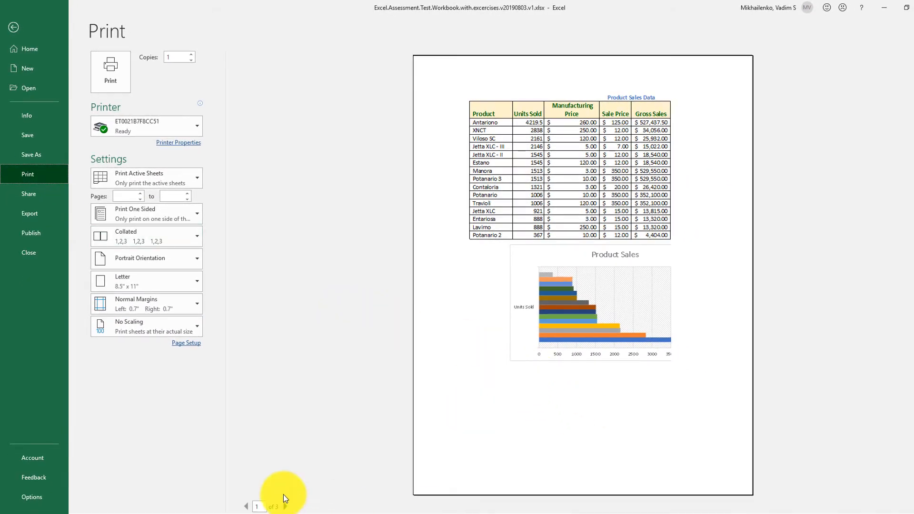
left_click(286, 507)
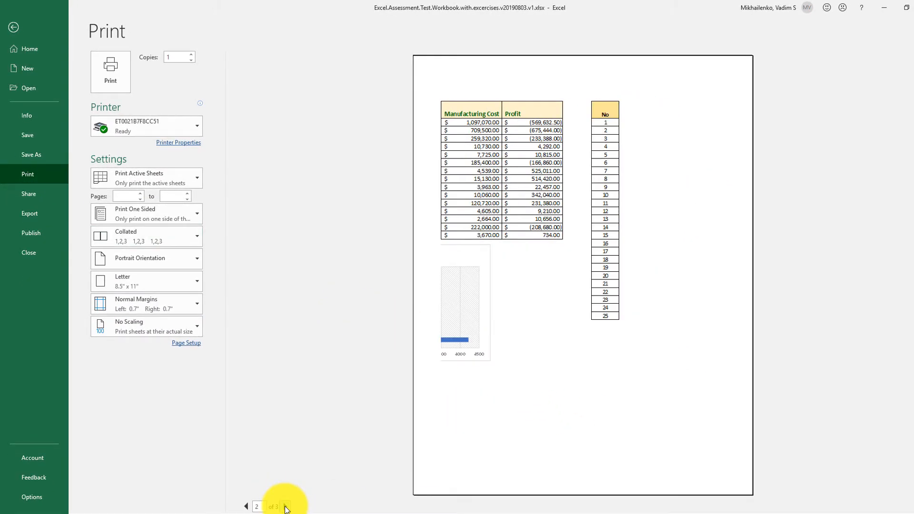
left_click(286, 507)
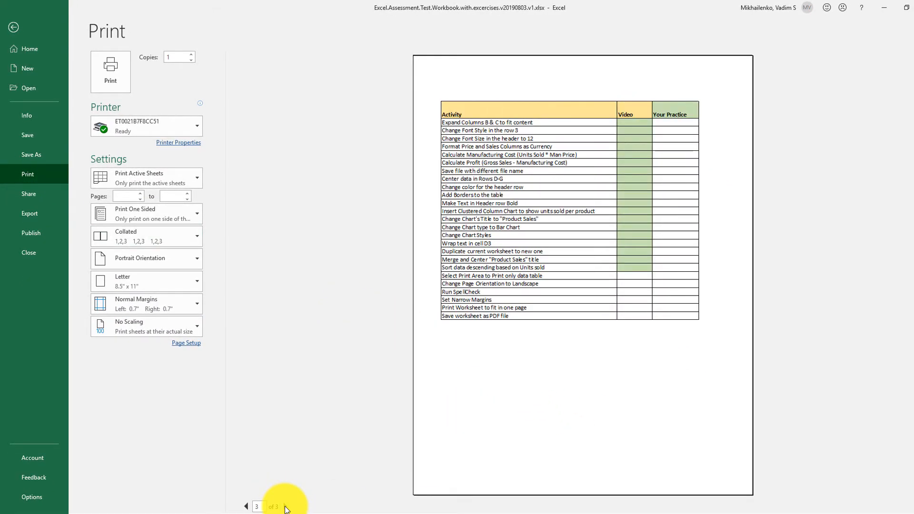
left_click(246, 506)
left_click(246, 506)
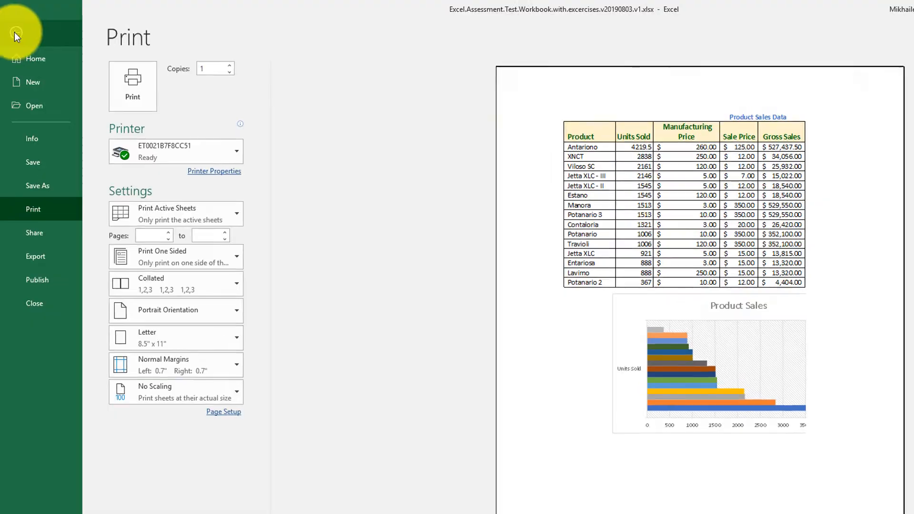
left_click(16, 33)
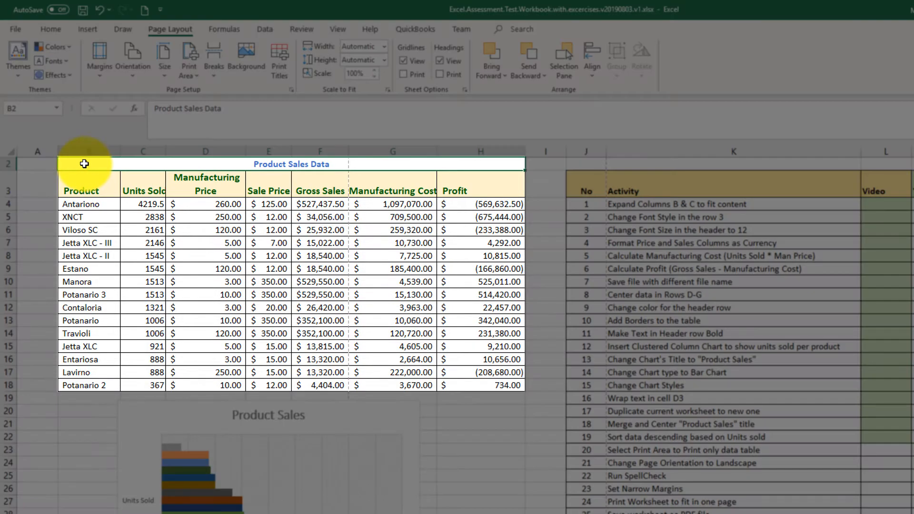
Step: Set the product sales table with its title, B2:H18, as the print area
left_click_drag(85, 164, 459, 384)
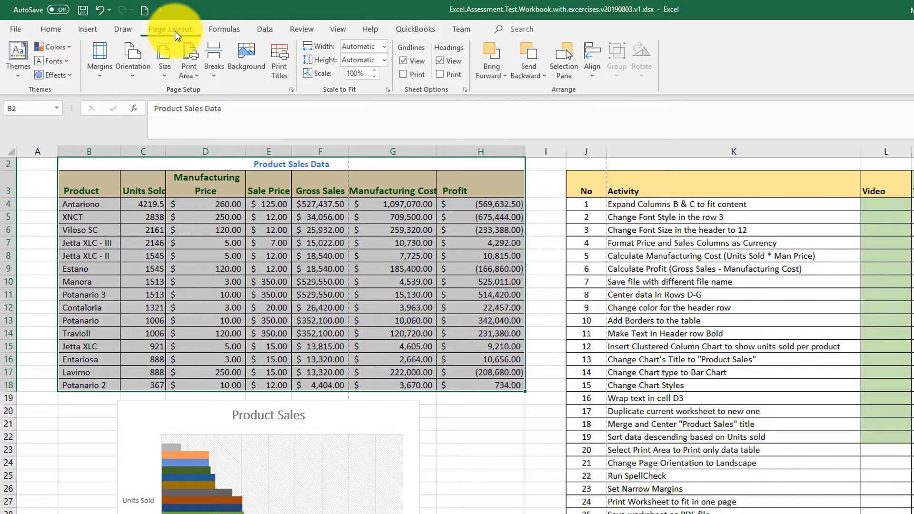
left_click(198, 81)
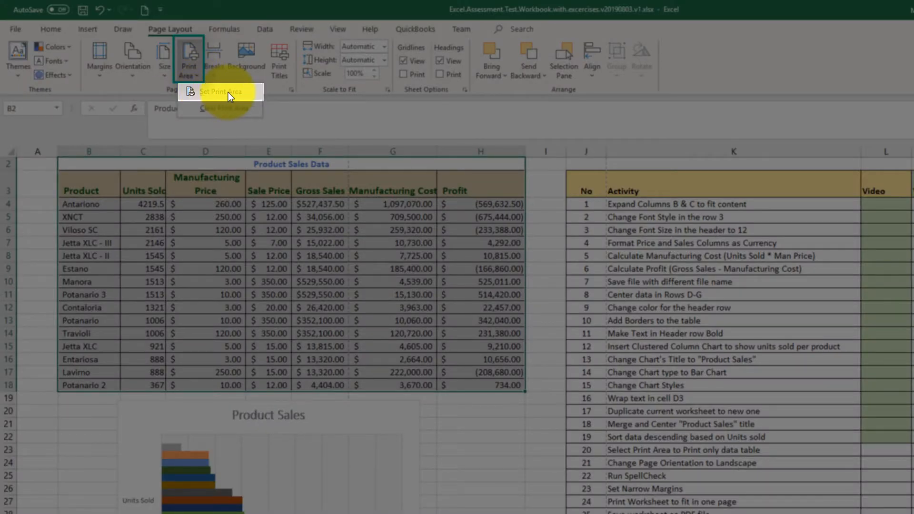
left_click(230, 93)
Step: Check every page of the print area in print preview and return to the worksheet
left_click(15, 29)
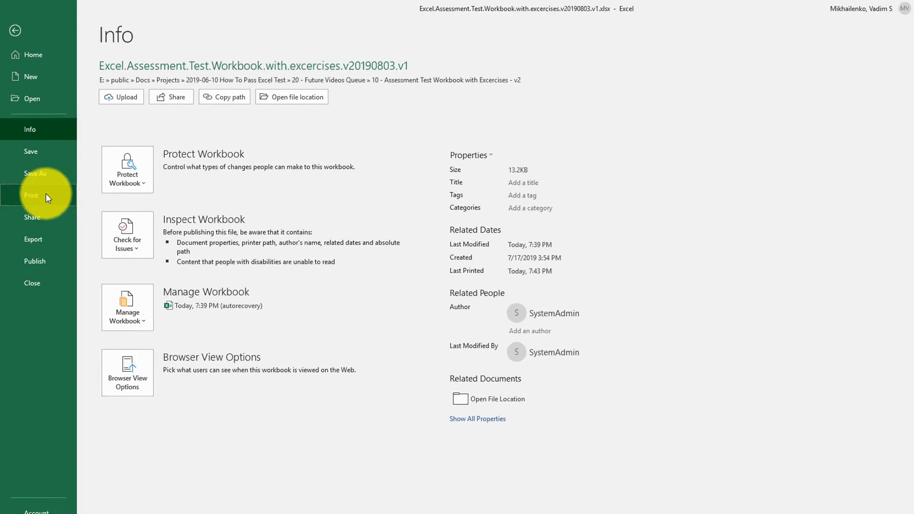
left_click(33, 209)
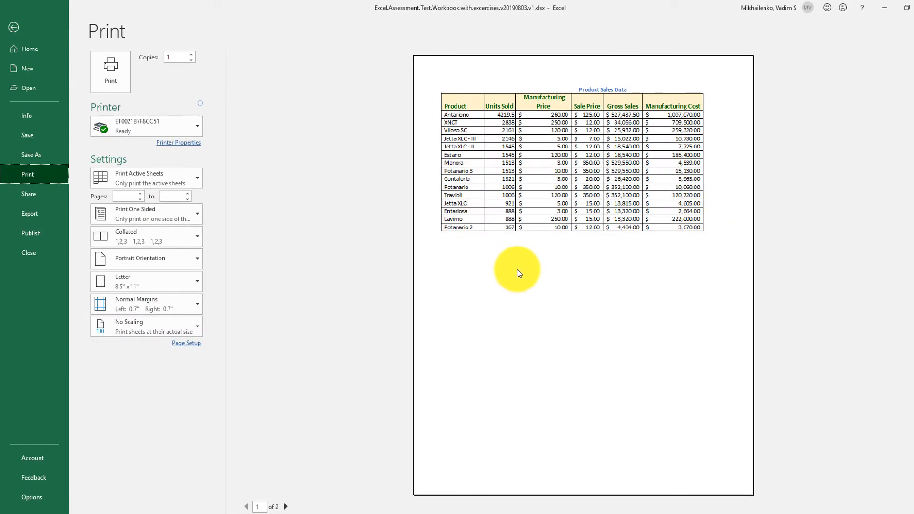
left_click(286, 506)
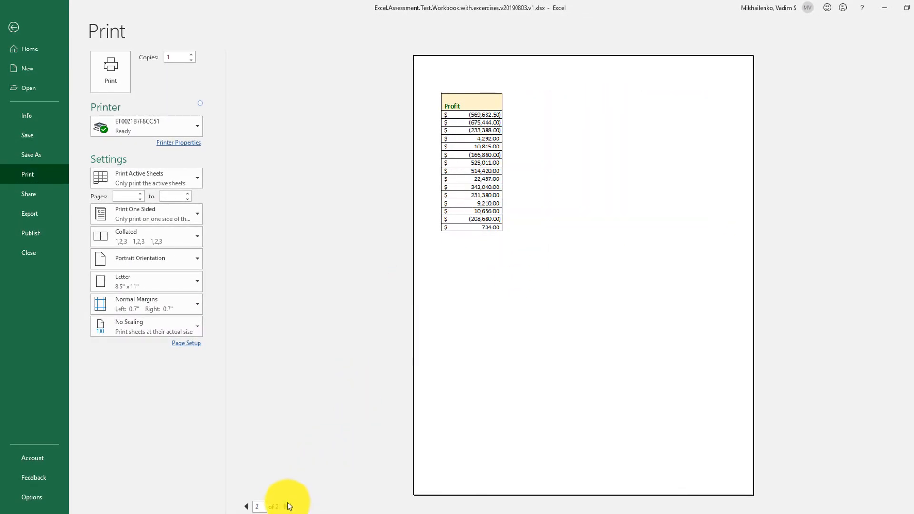
left_click(247, 506)
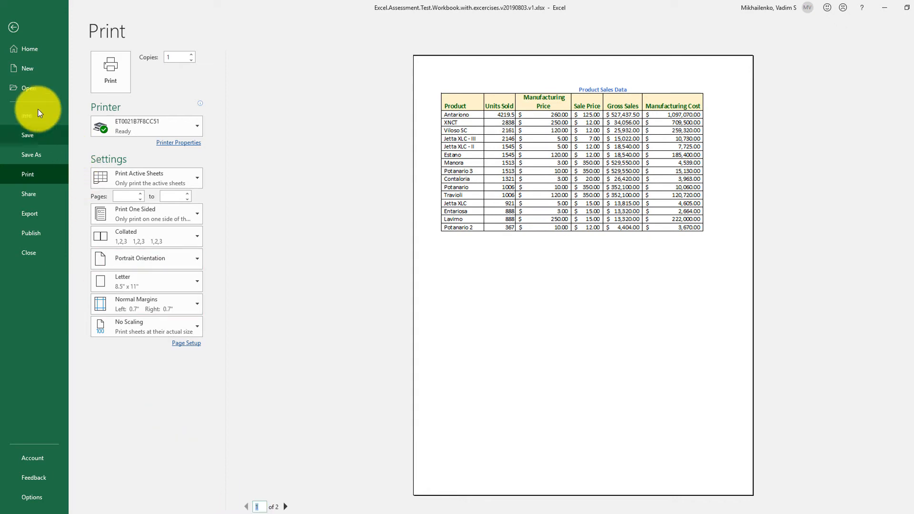
left_click(13, 28)
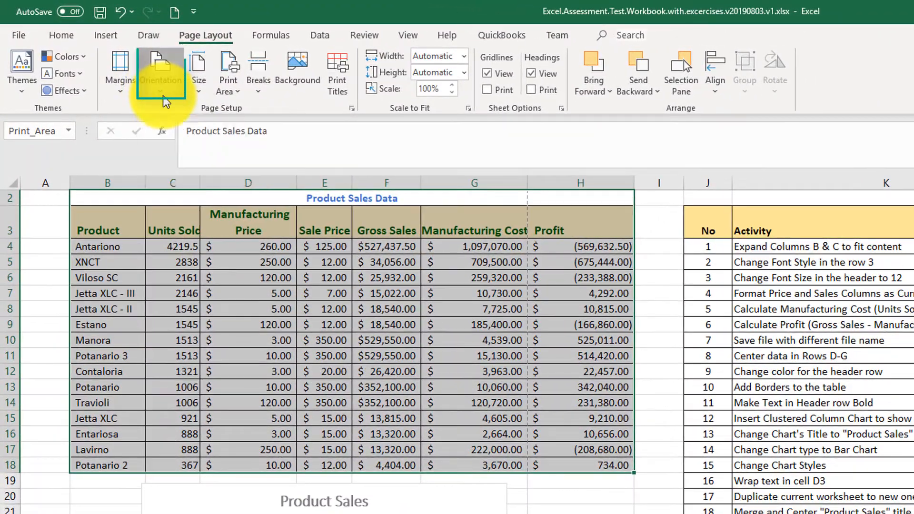
Step: Try landscape page orientation, check the table in print preview, and return the orientation to portrait
left_click(151, 88)
left_click(192, 164)
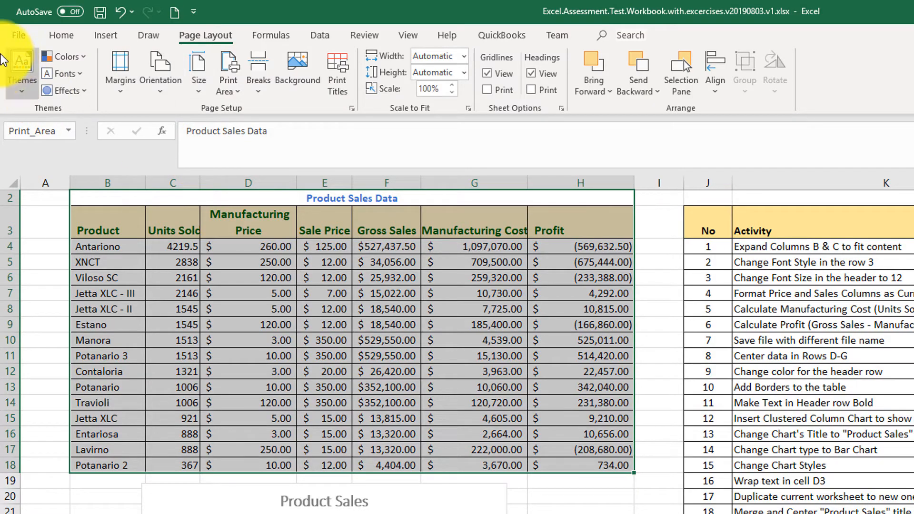
left_click(17, 35)
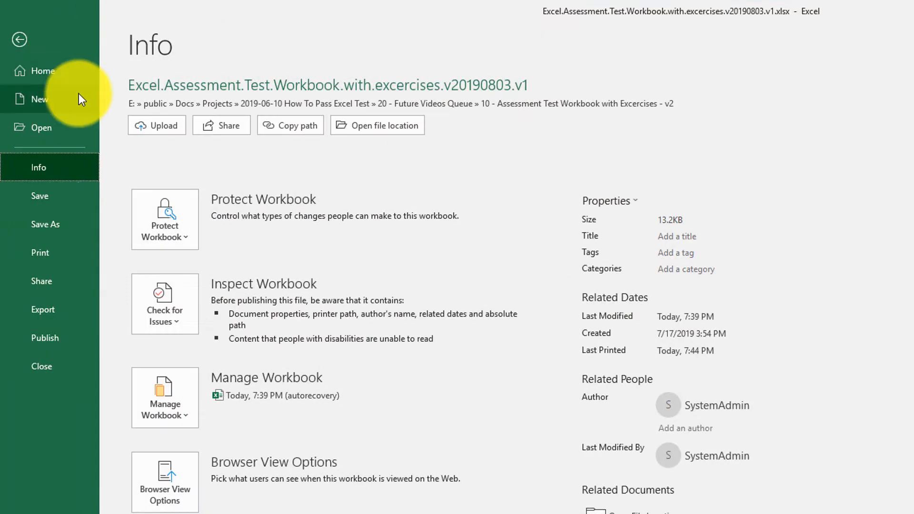
left_click(43, 255)
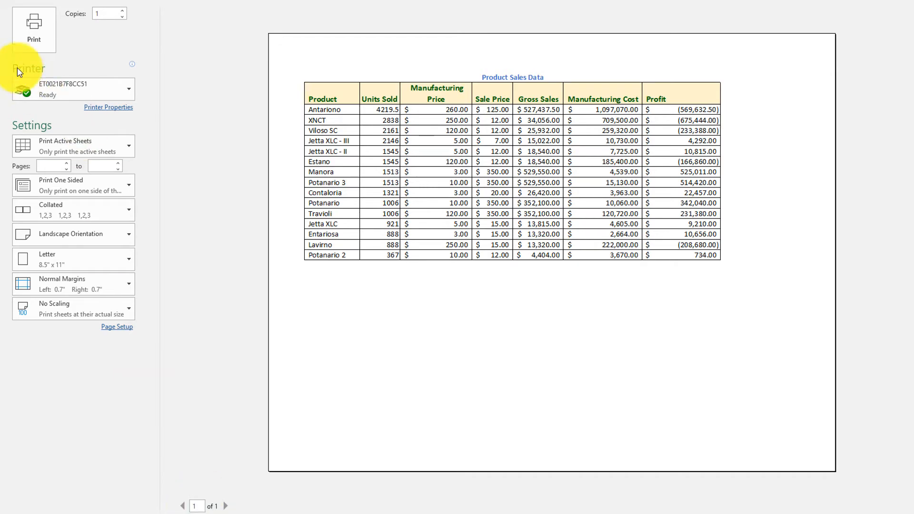
left_click(5, 29)
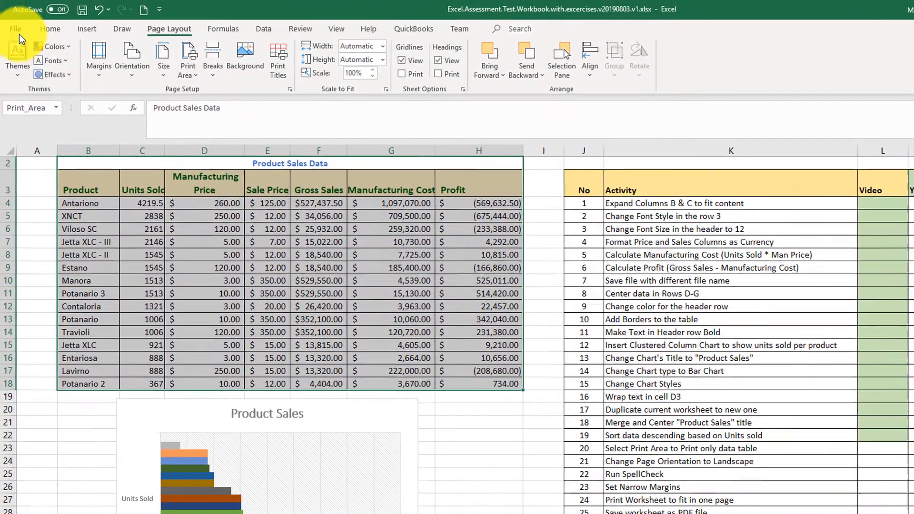
left_click(119, 69)
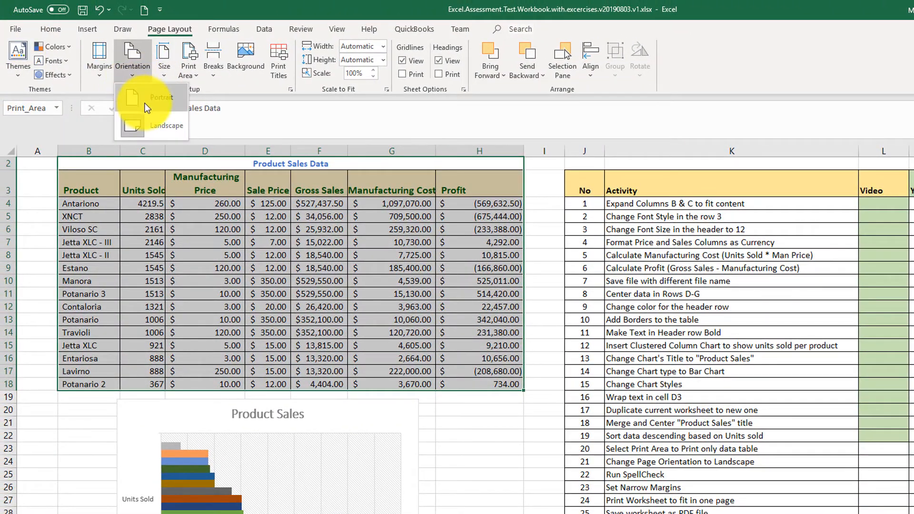
left_click(162, 125)
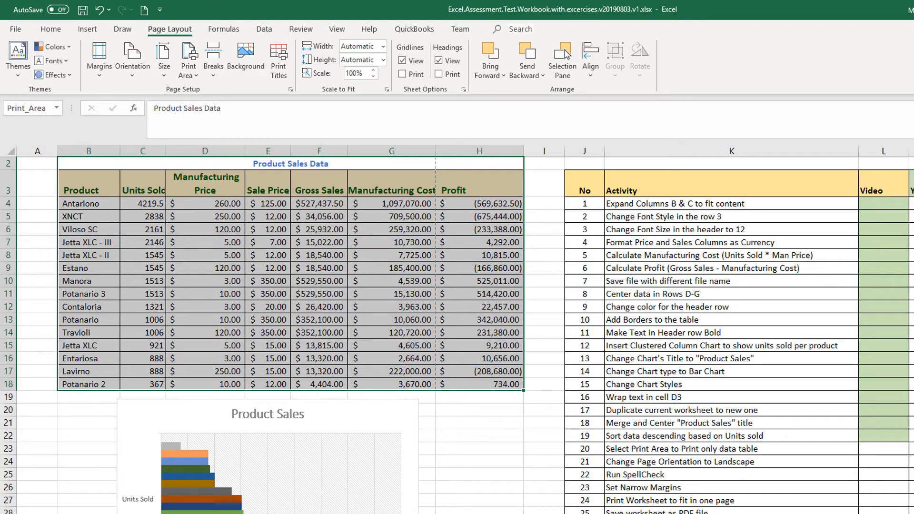
Step: Shade activity 20's Video cell green
left_click(875, 449)
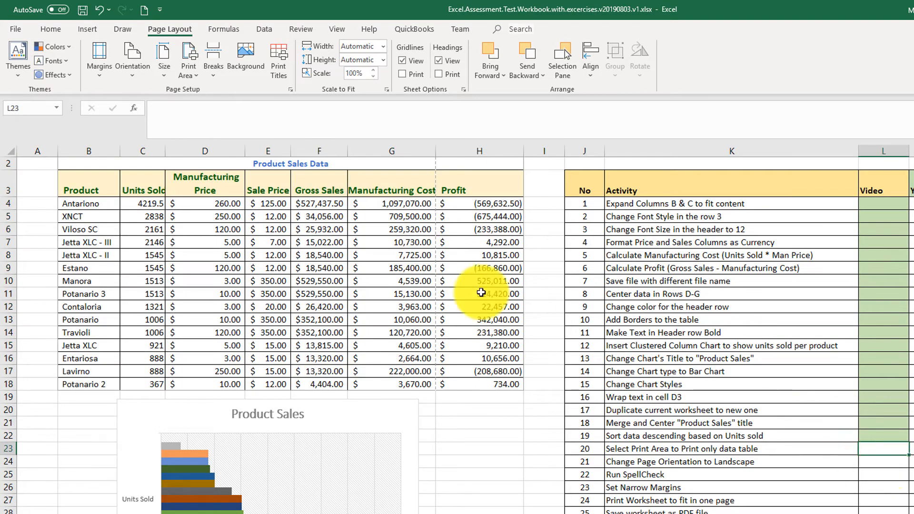
left_click(45, 33)
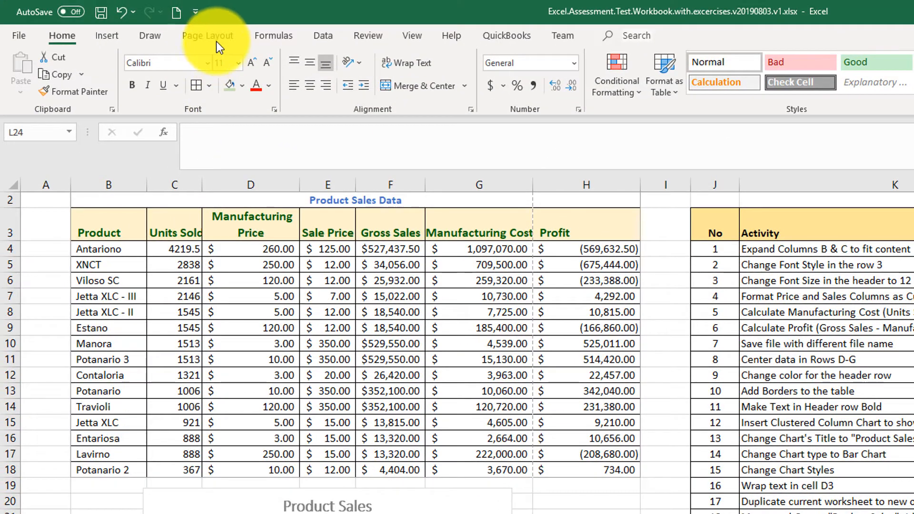
Step: Set the page orientation to landscape, and shade activity 21's Video cell green
left_click(217, 39)
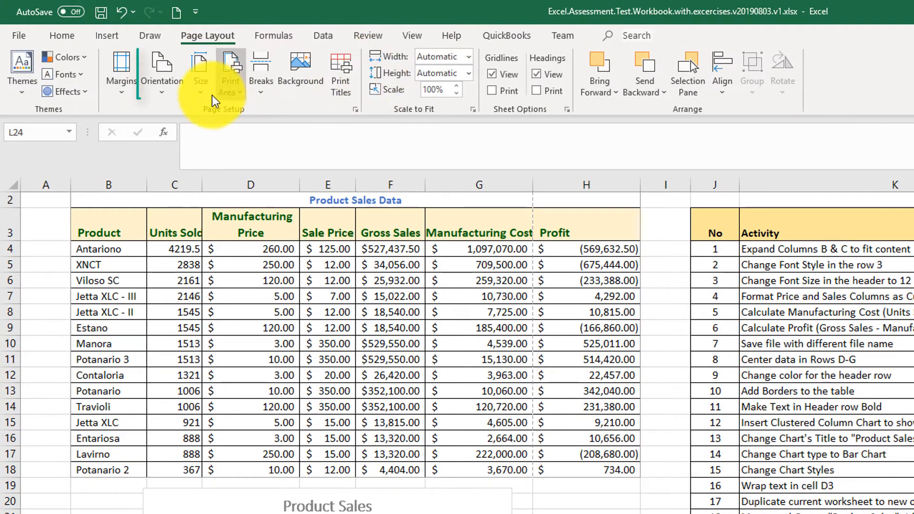
left_click(161, 78)
left_click(185, 153)
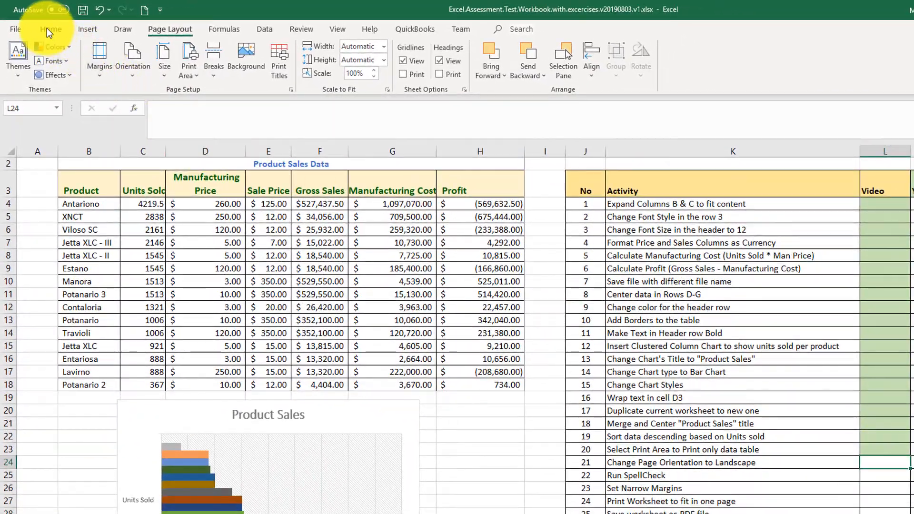
left_click(49, 30)
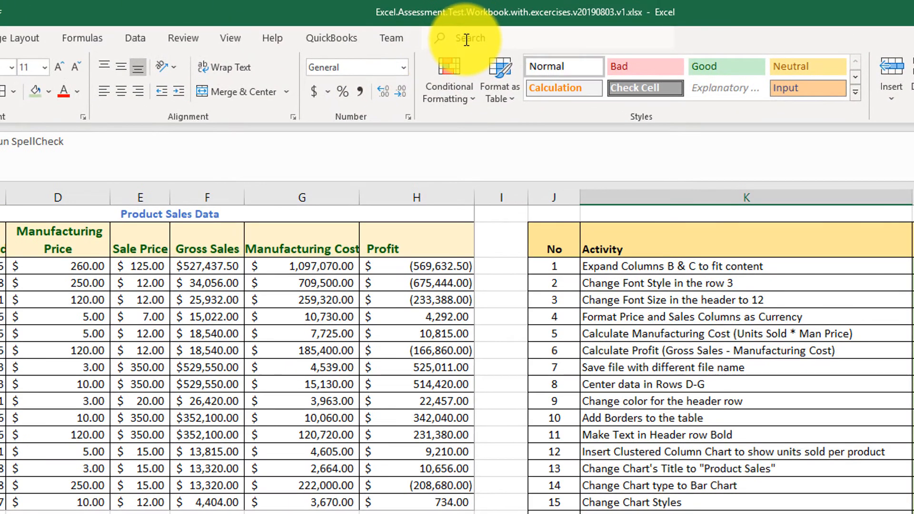
Step: Search the available commands for "spel" and run the Spelling command from the results
left_click(458, 33)
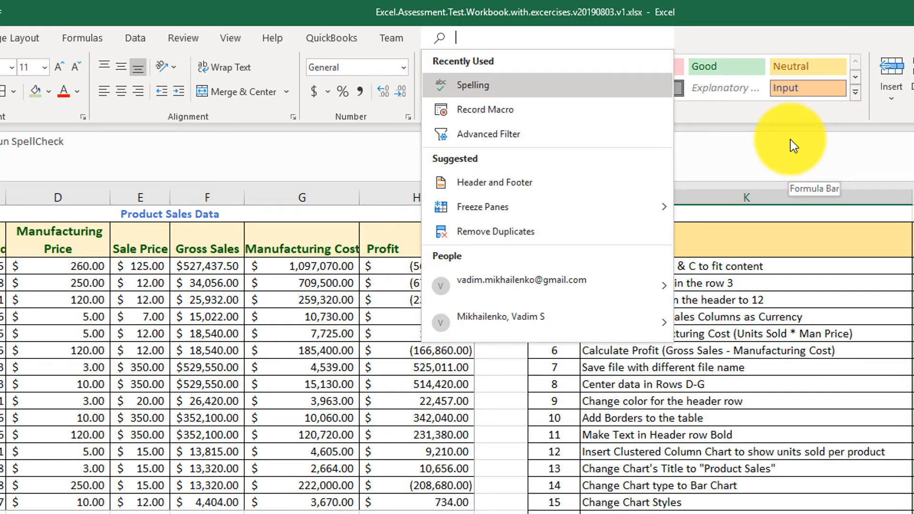
type("s")
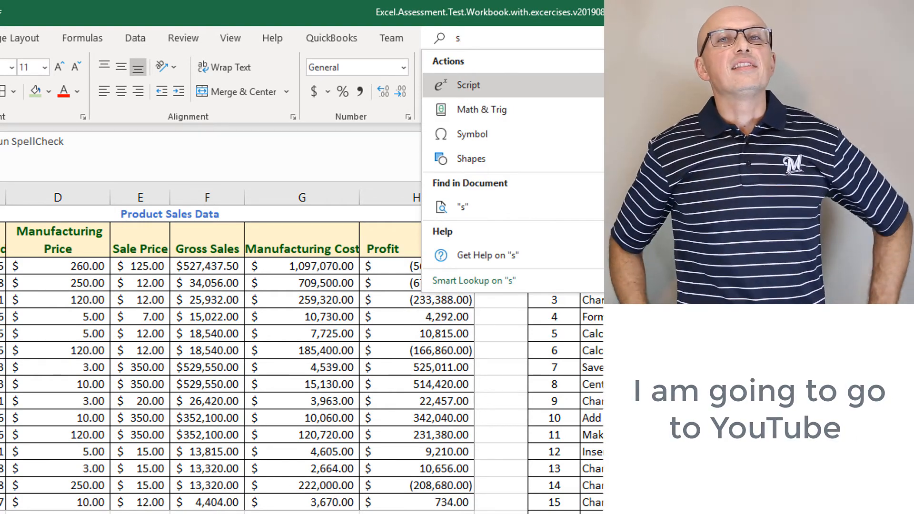
type("pel")
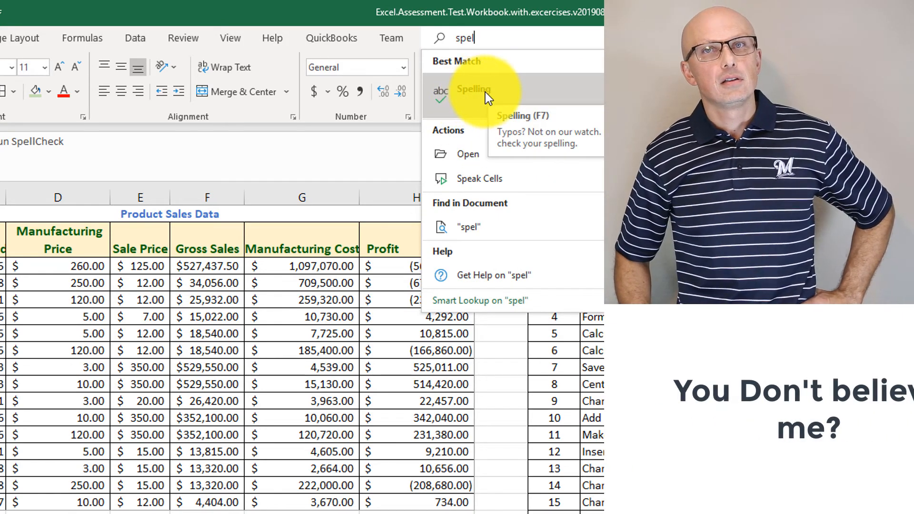
left_click(485, 92)
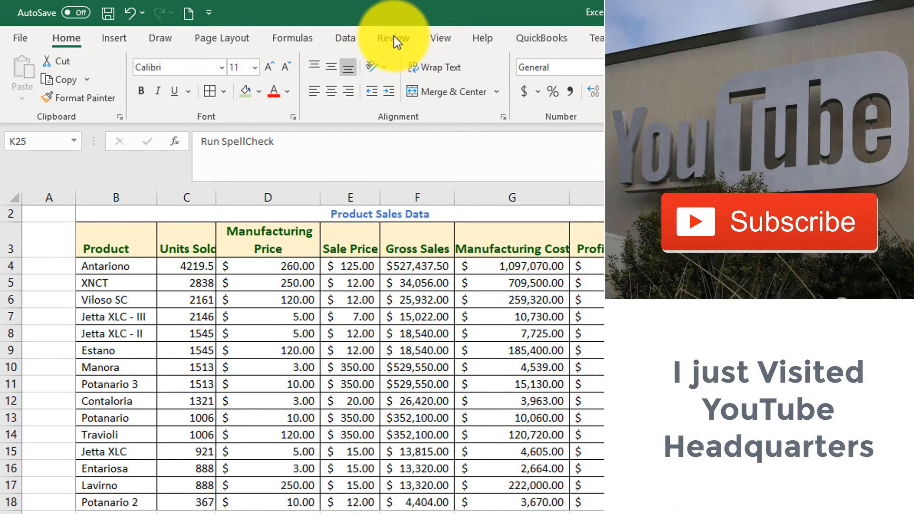
Step: Run the spelling check on the worksheet from the proofing tools and close it without making a correction
left_click(395, 38)
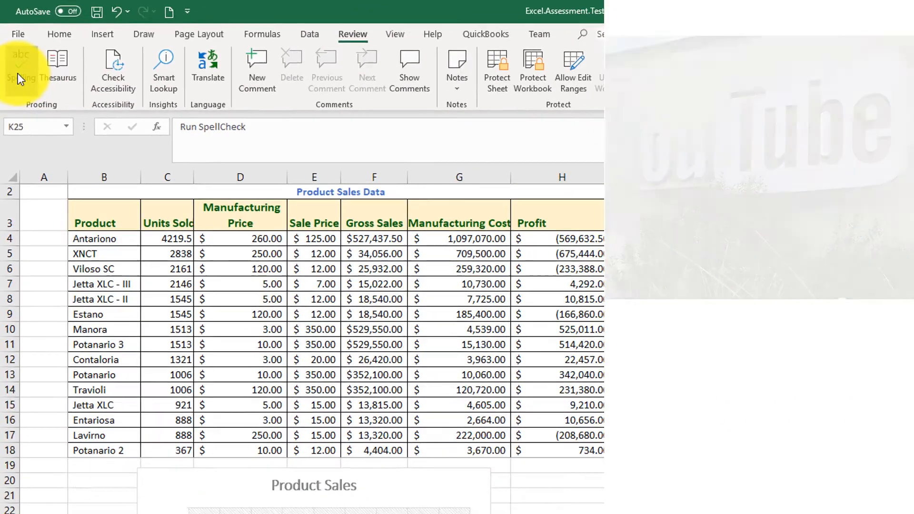
left_click(22, 86)
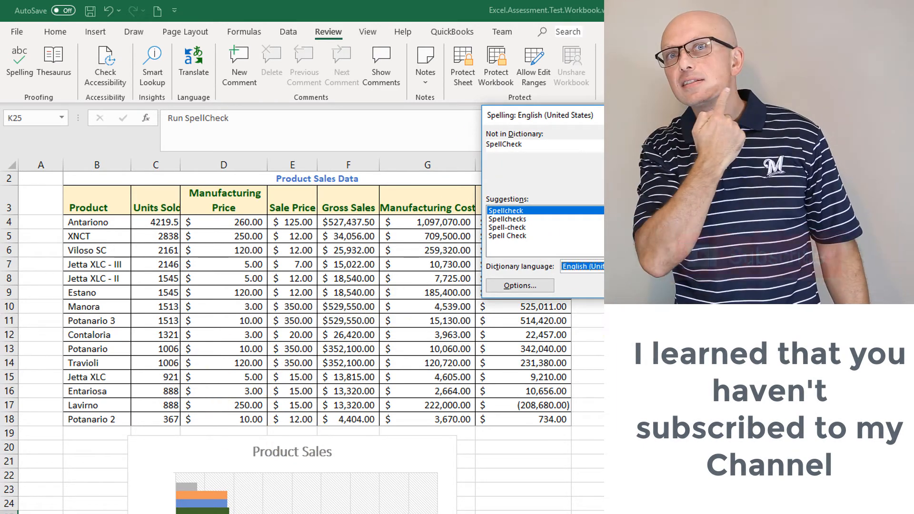
key("Escape")
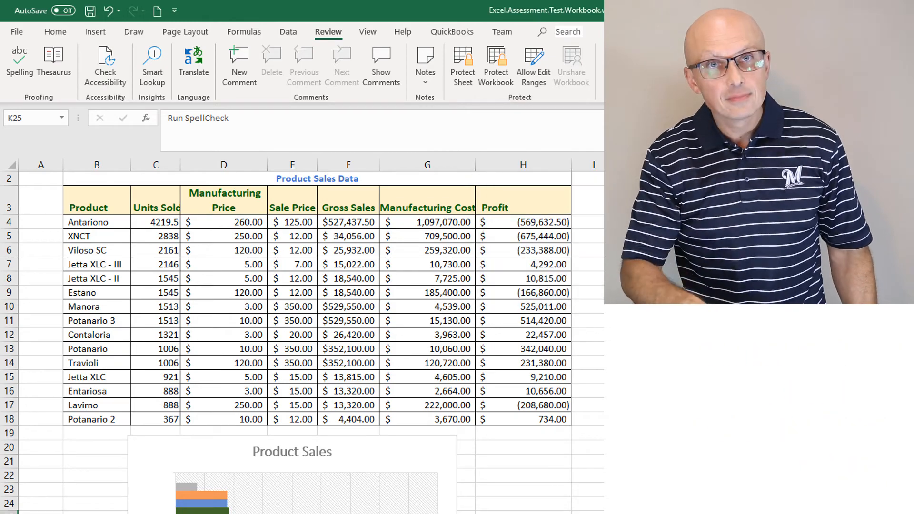
Step: Shade activity 22's Video cell green
left_click(728, 512)
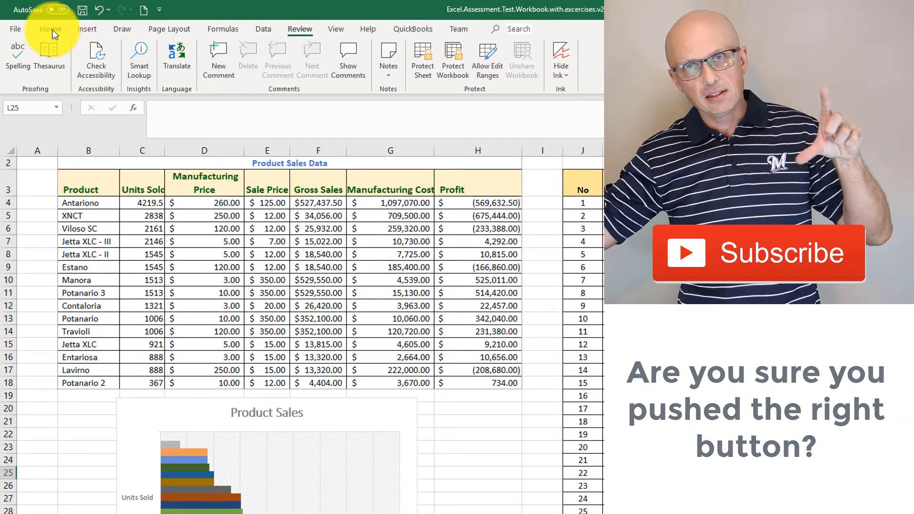
left_click(53, 30)
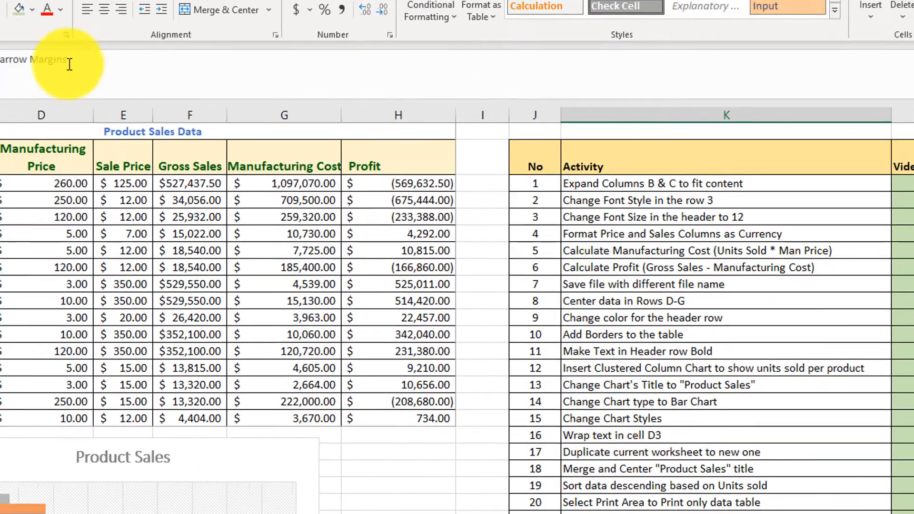
Step: Set the page margins to Narrow and check the product sales table in print preview
left_click(222, 39)
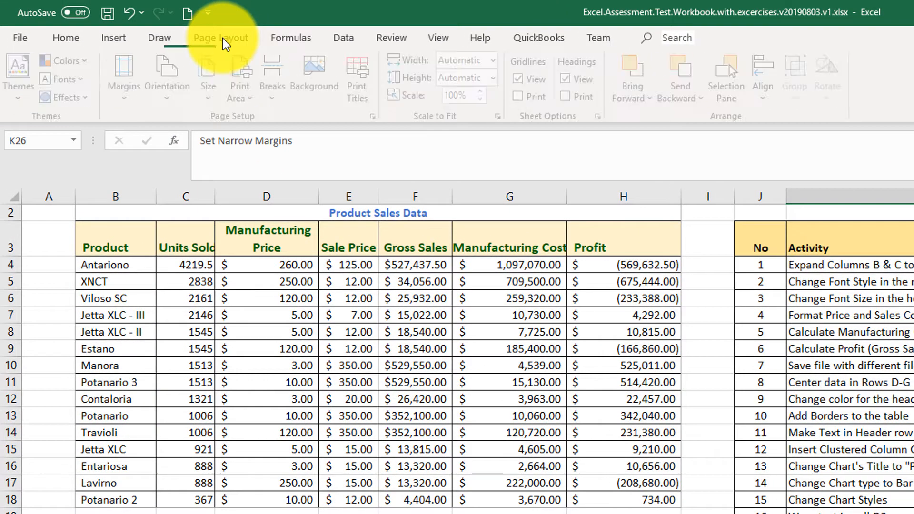
left_click(133, 103)
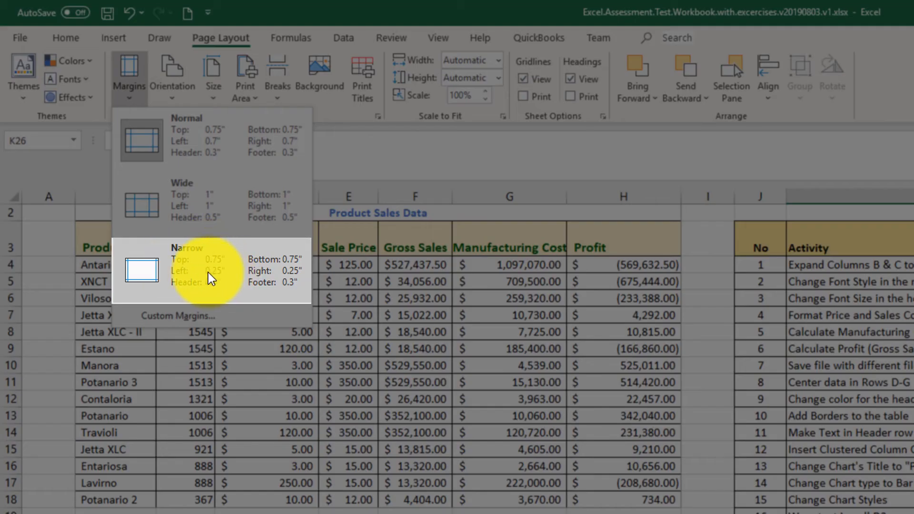
left_click(208, 273)
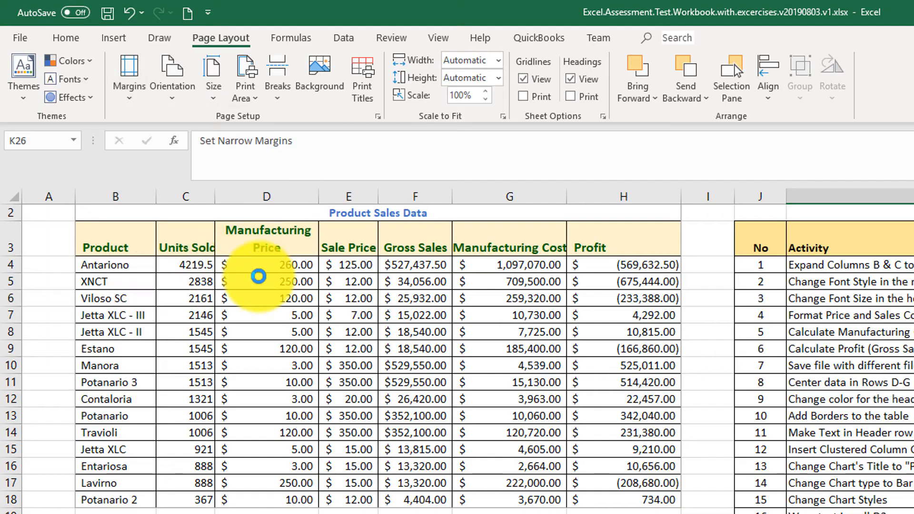
left_click(28, 37)
left_click(61, 274)
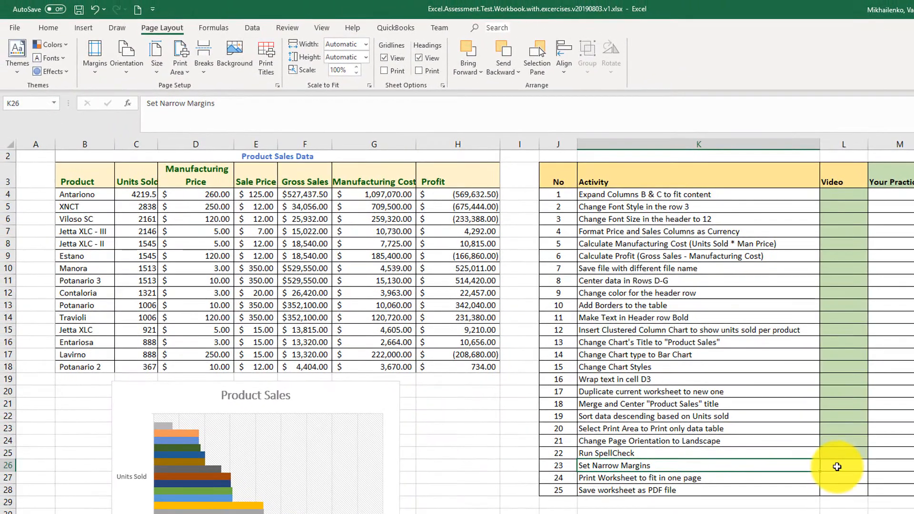
Step: Return to the worksheet and shade activity 23's Video cell green
left_click(833, 466)
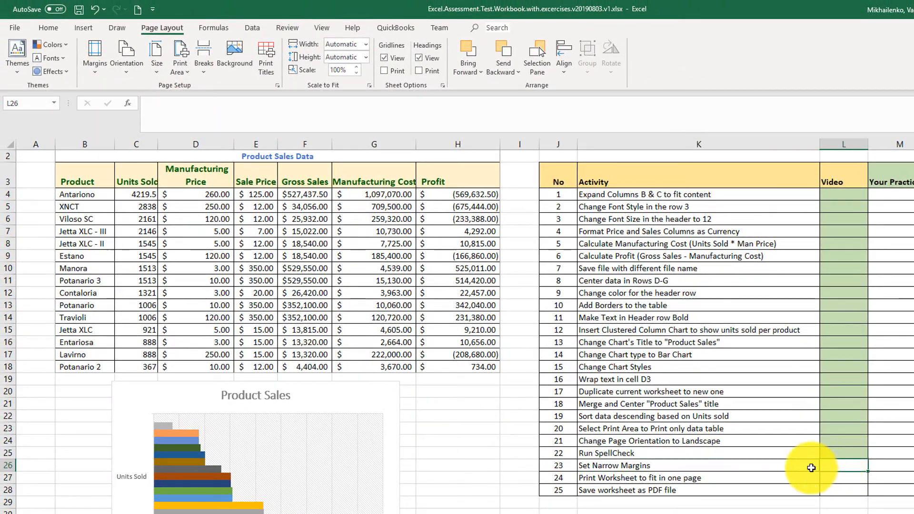
left_click(48, 28)
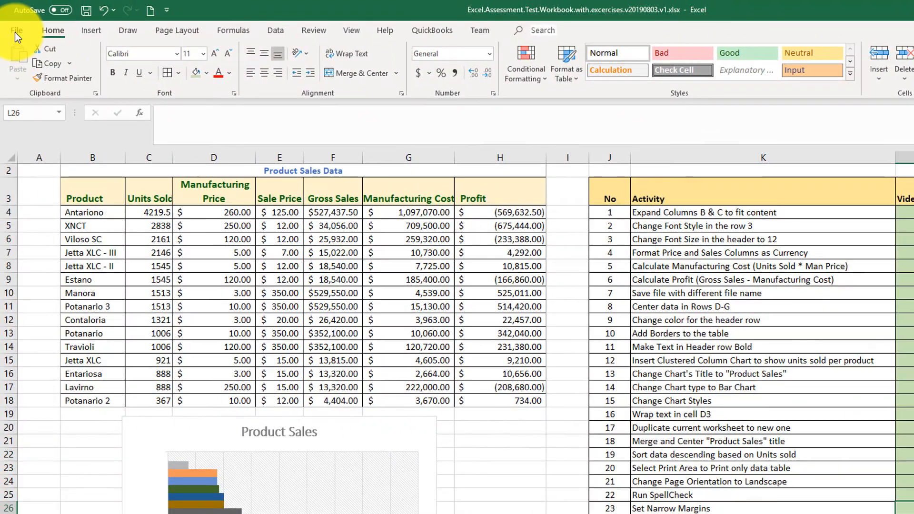
Step: Check in print preview whether the table fits on one page, and return to the worksheet
left_click(17, 32)
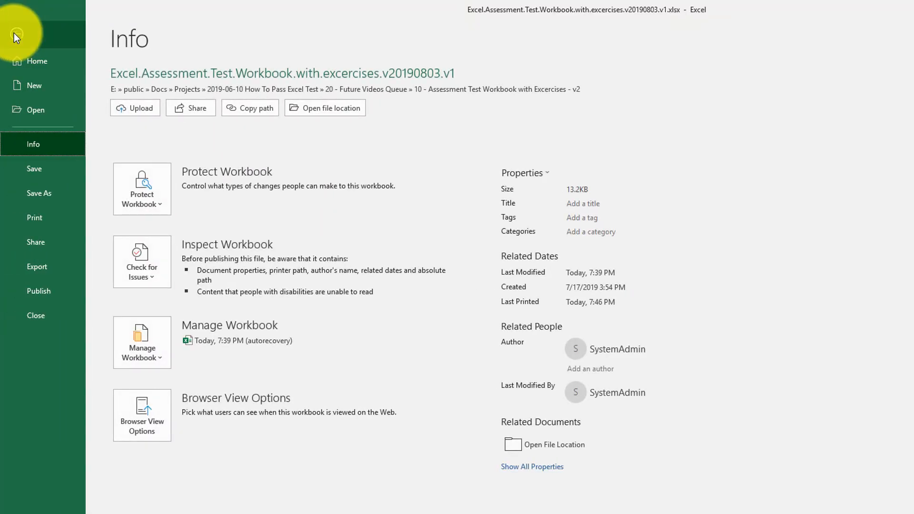
left_click(42, 218)
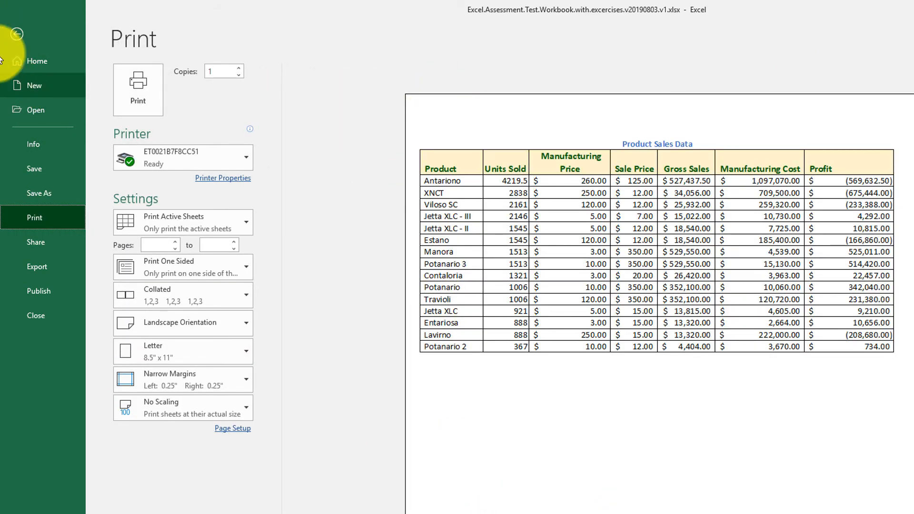
left_click(17, 33)
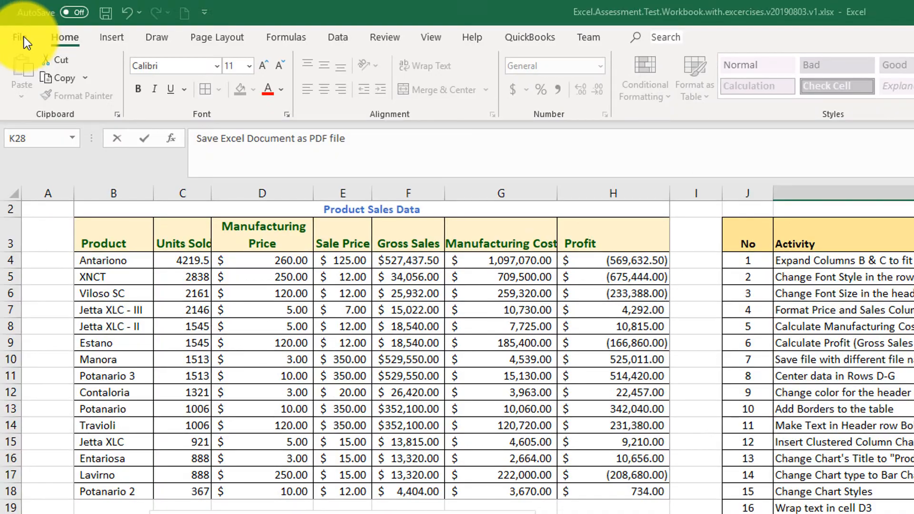
Step: Save the worksheet as a PDF under the same file name in the current folder, and maximize the opened PDF's window
left_click(24, 39)
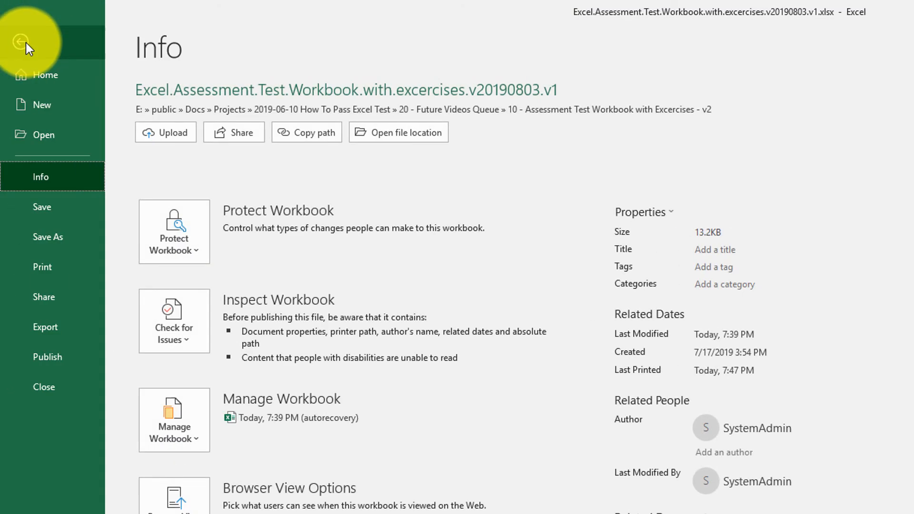
left_click(57, 240)
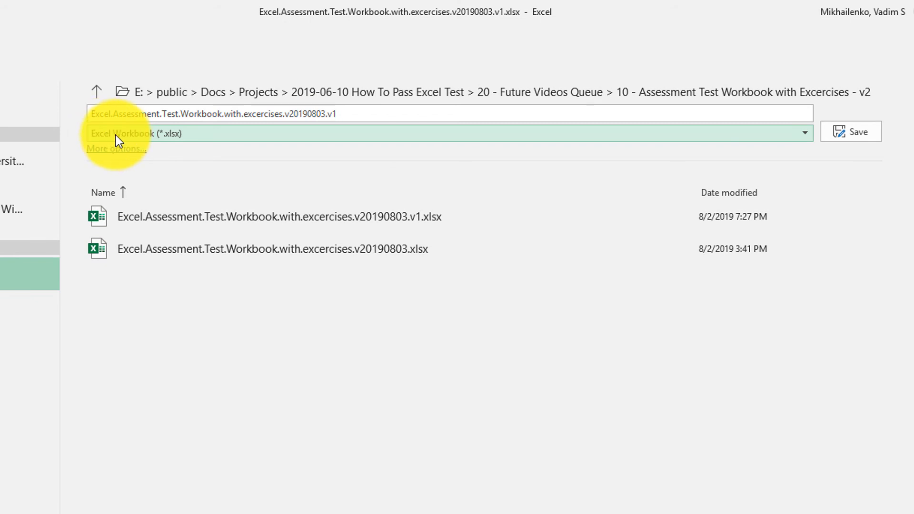
left_click(196, 136)
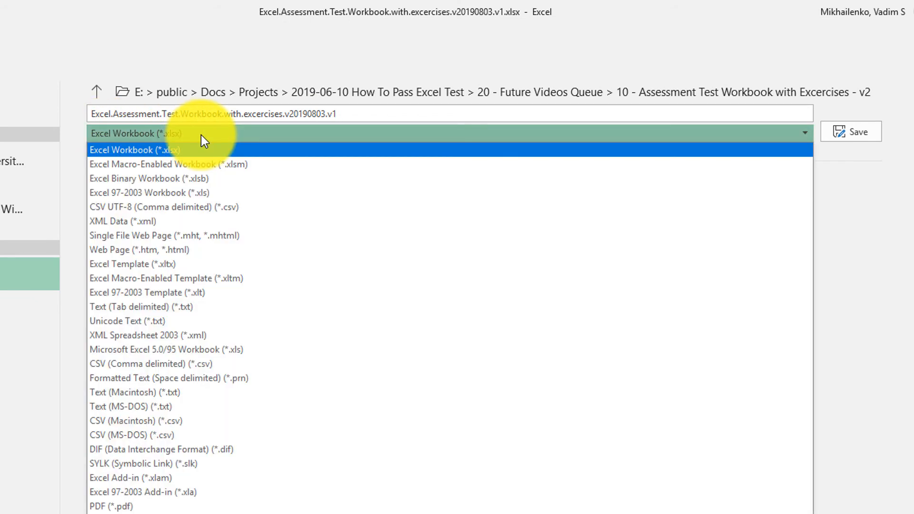
left_click(186, 506)
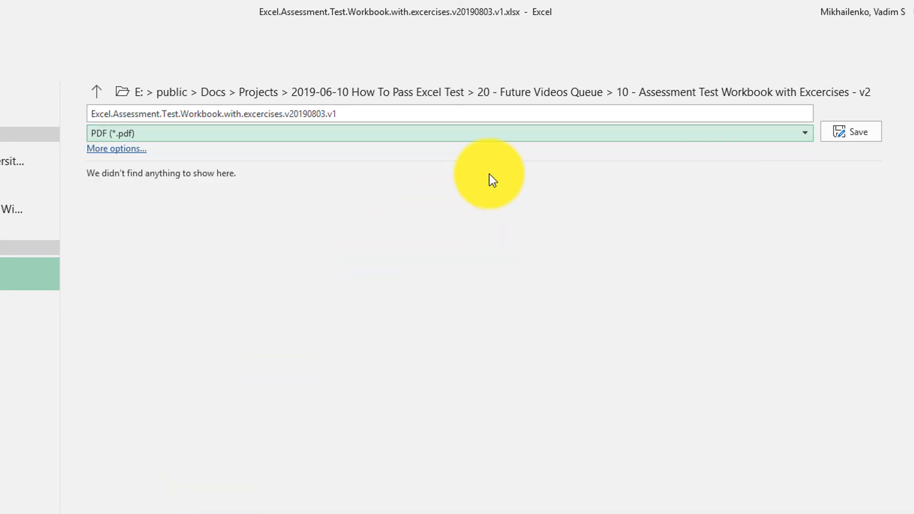
left_click(854, 133)
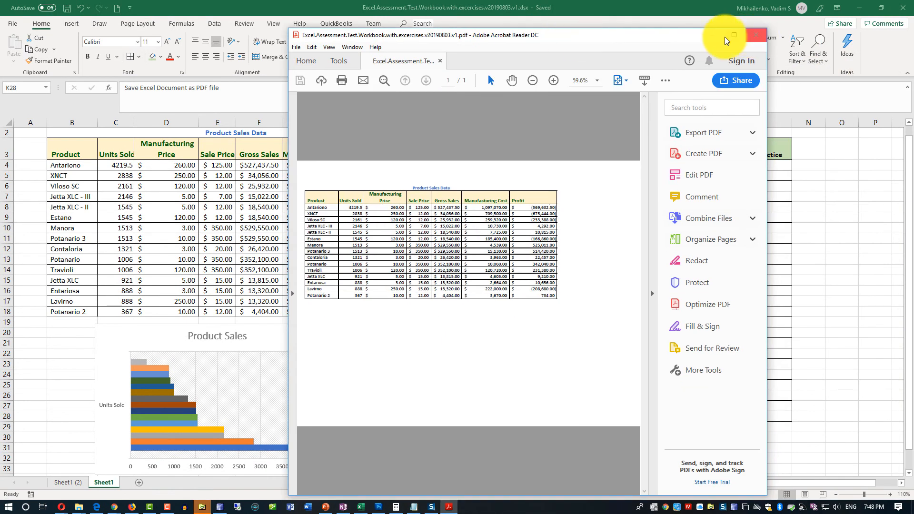
left_click(728, 38)
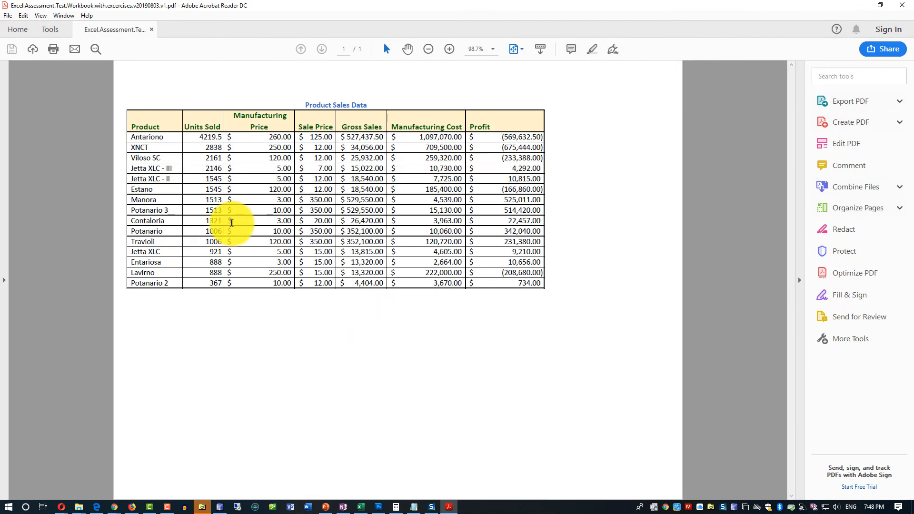